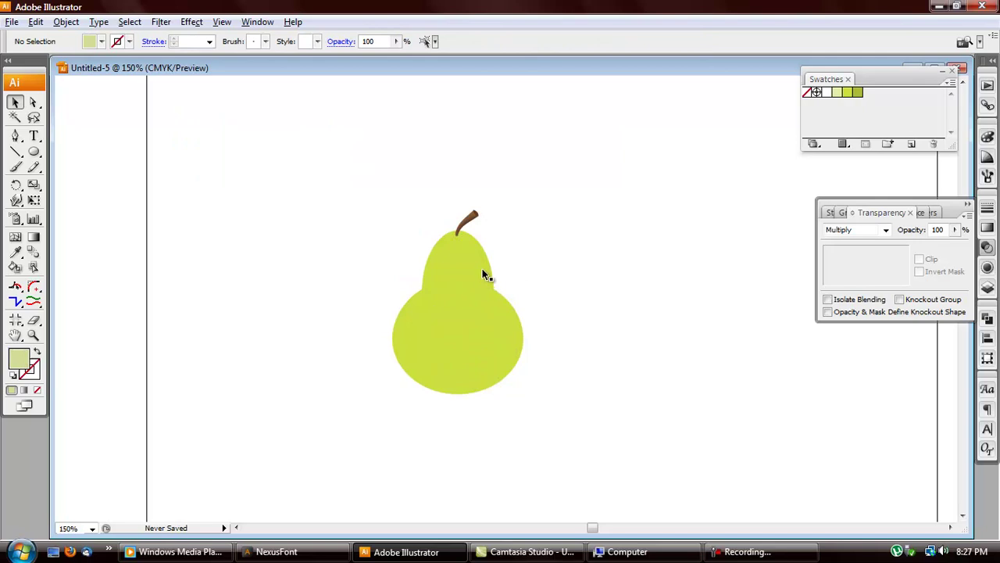
- Fill both ovals of the pear's body with a linear gradient from the bright green to the dark green swatch
left_click(529, 241)
left_click(467, 276)
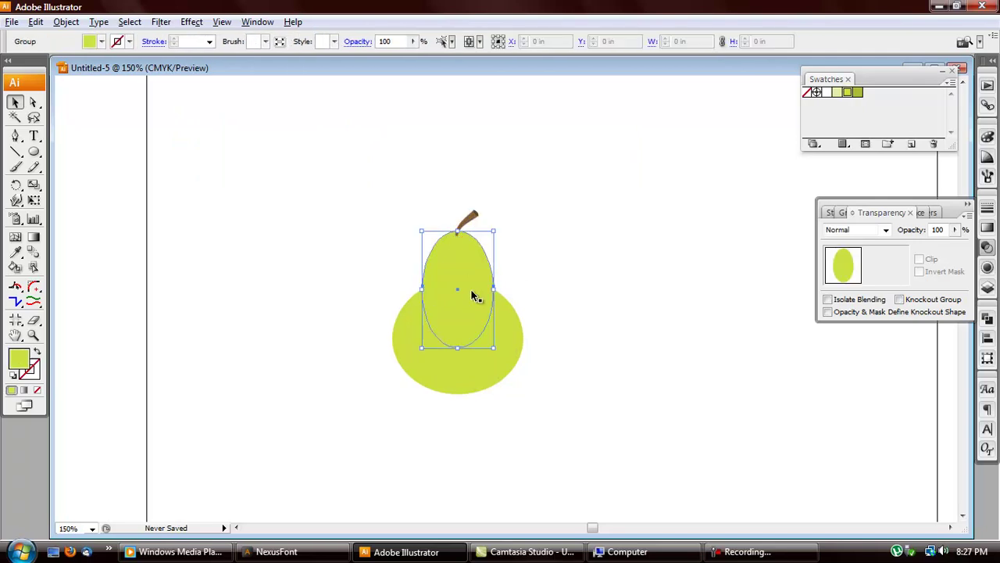
left_click(490, 350, "shift")
key("ctrl+g")
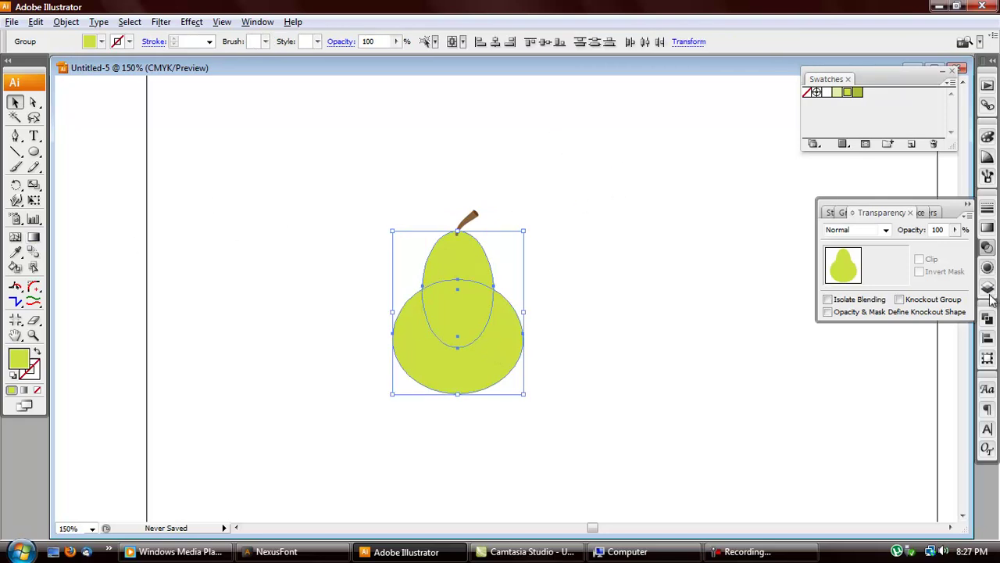
left_click(987, 228)
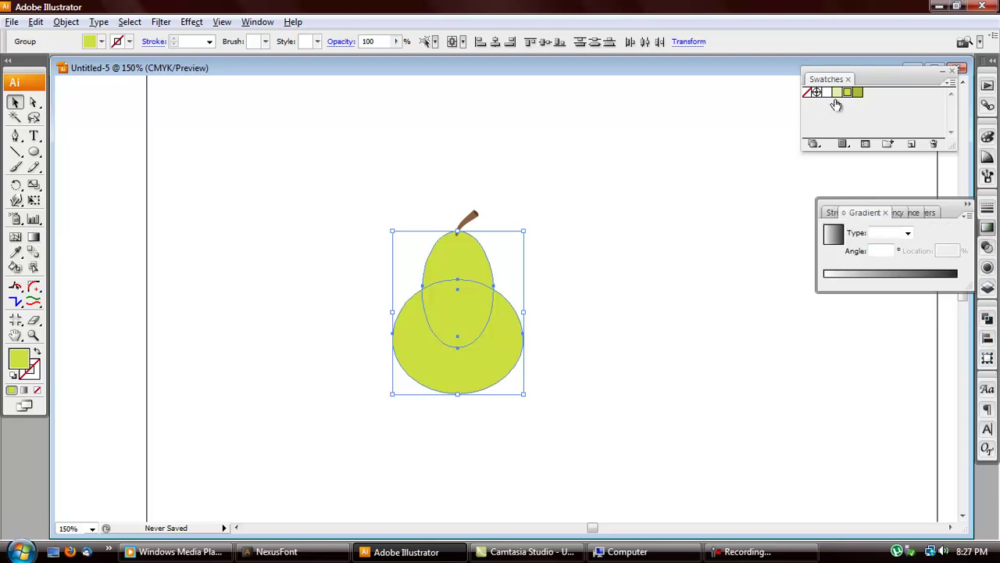
left_click_drag(848, 93, 827, 284)
left_click_drag(858, 92, 959, 289)
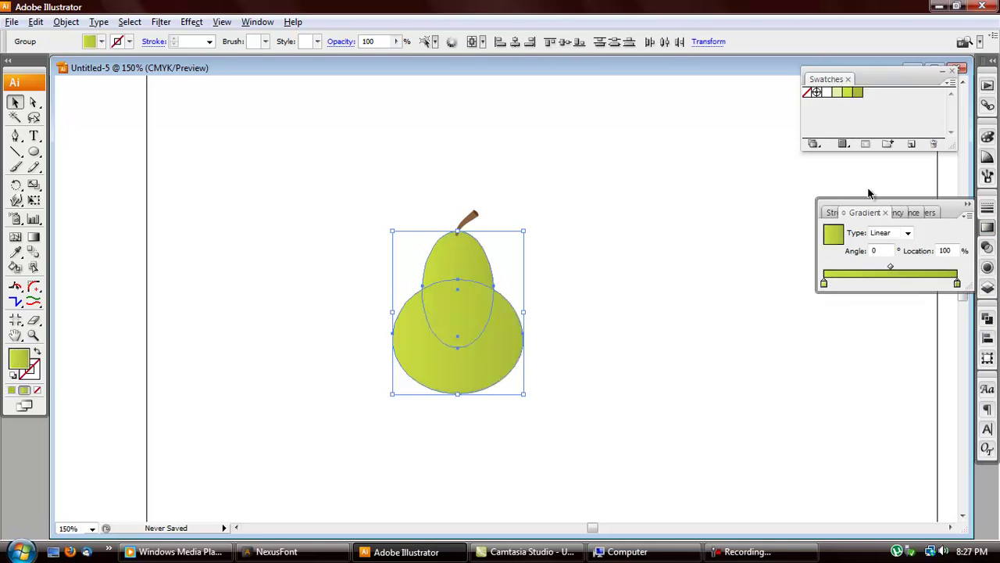
- Try a diagonal gradient direction across the pear's body with the Gradient tool and undo it
key("g")
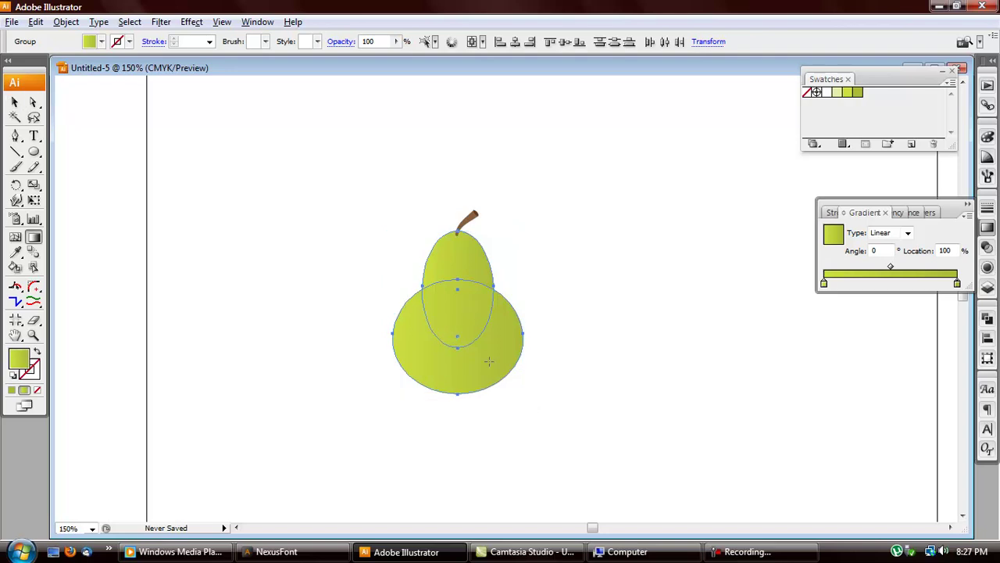
left_click_drag(509, 372, 444, 330)
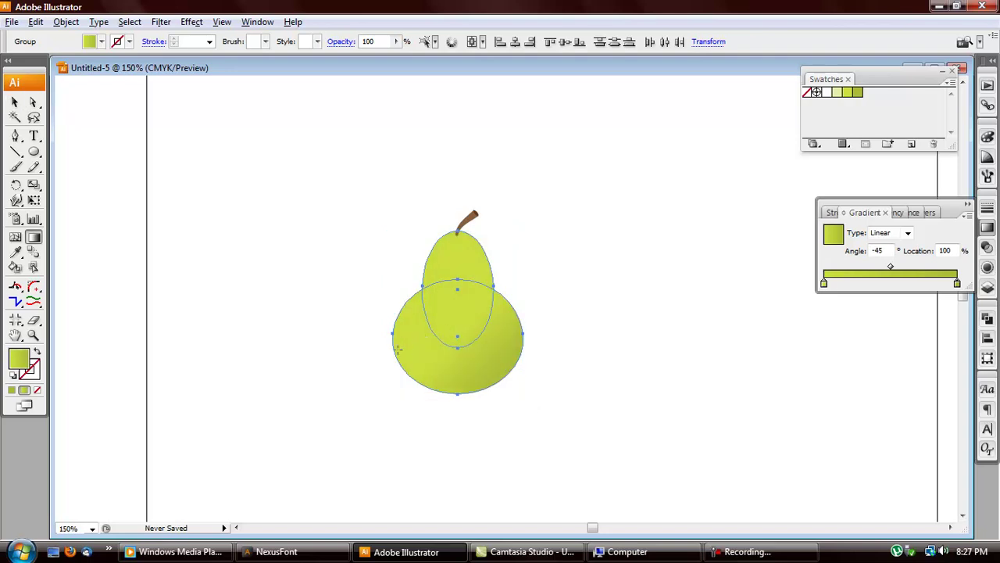
key("ctrl+z")
left_click(14, 101)
left_click(529, 343)
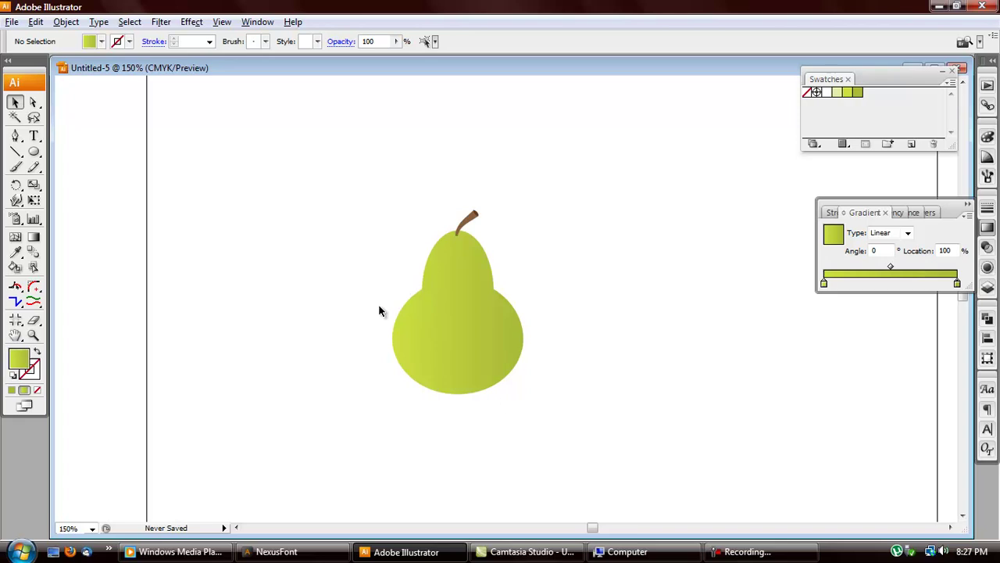
- Redirect the linear gradient across both pear ovals at an angle of about 20 degrees and deselect them
left_click_drag(391, 279, 475, 357)
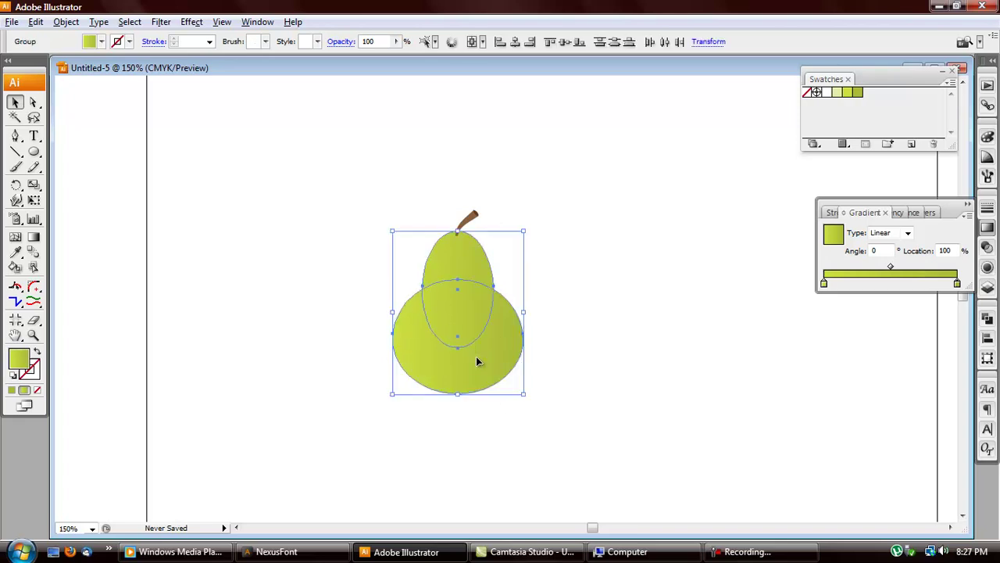
key("g")
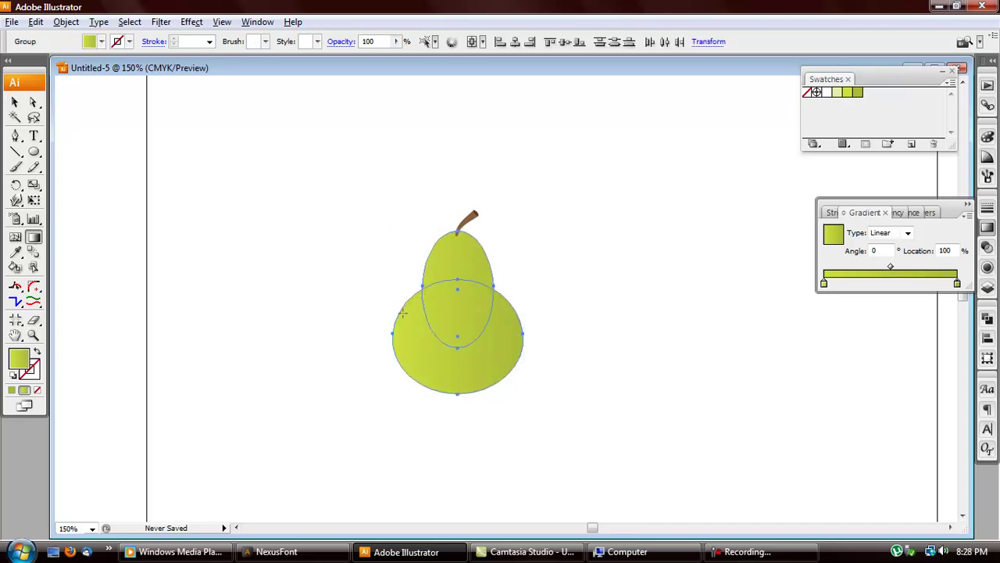
left_click_drag(507, 301, 499, 306)
left_click_drag(500, 315, 429, 290)
key("v")
left_click(230, 188)
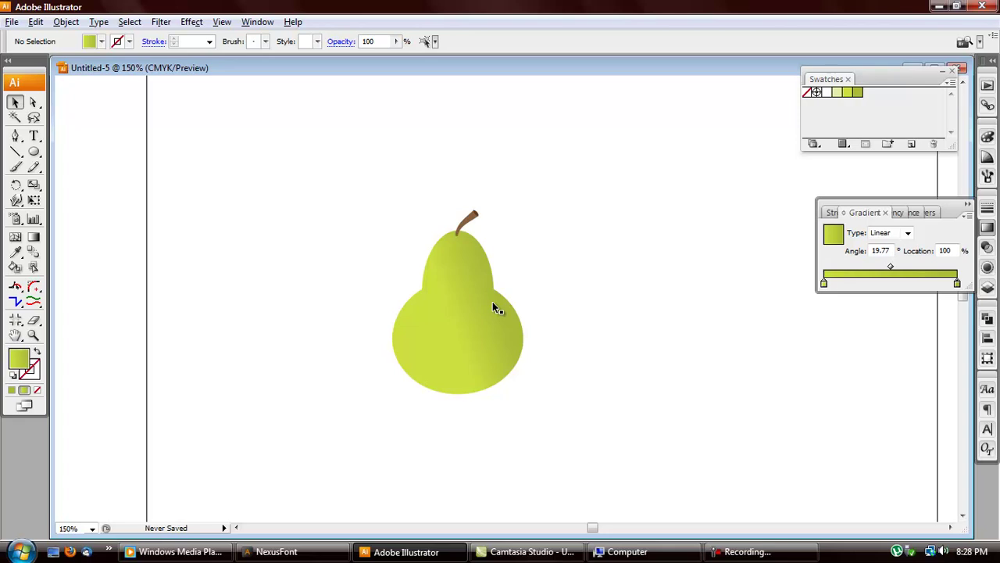
- Change the pear body's gradient to Radial and redraw it with the Gradient tool, then deselect the ovals
left_click(446, 284)
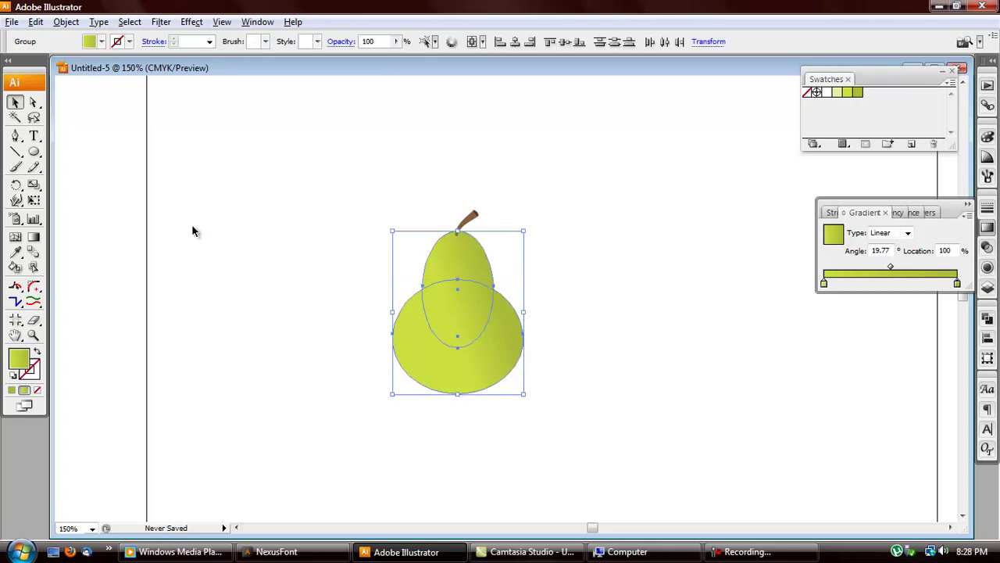
left_click(905, 232)
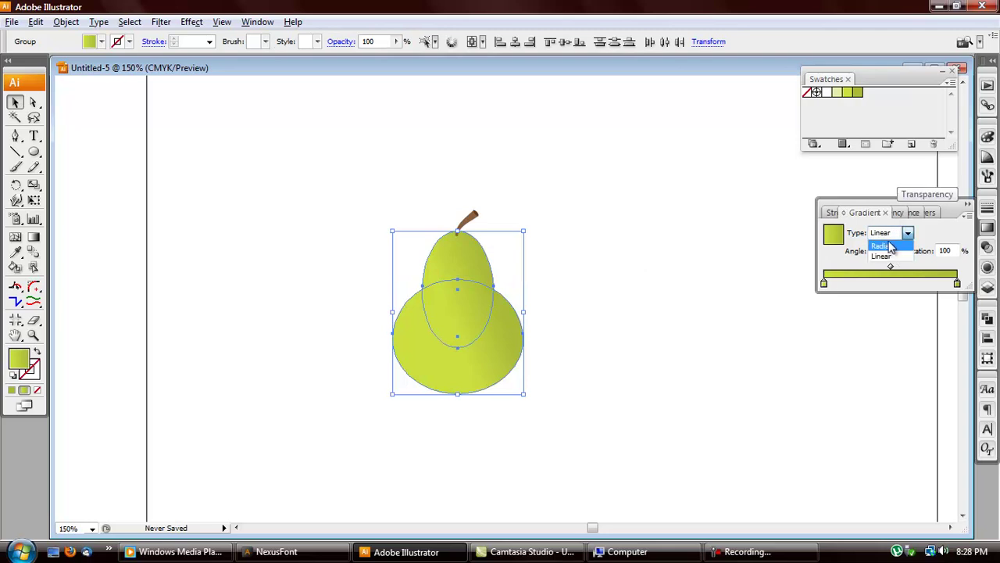
left_click(880, 245)
key("g")
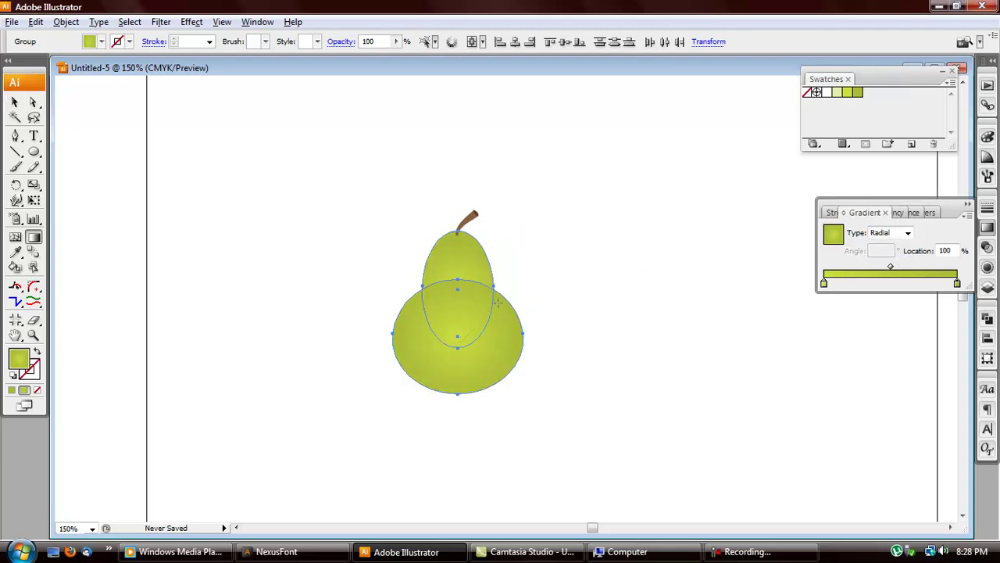
left_click_drag(497, 302, 518, 297)
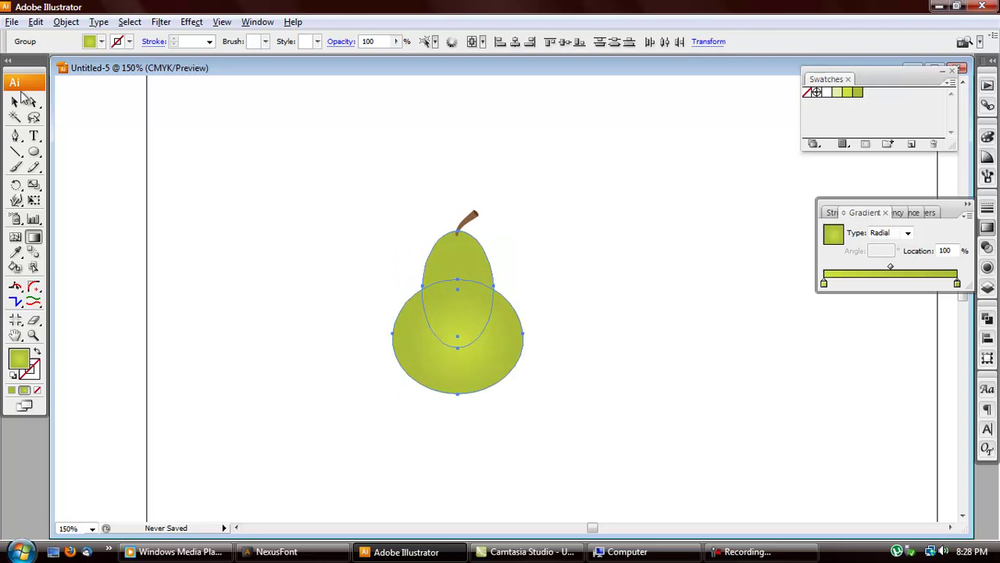
left_click(23, 97)
left_click(647, 237)
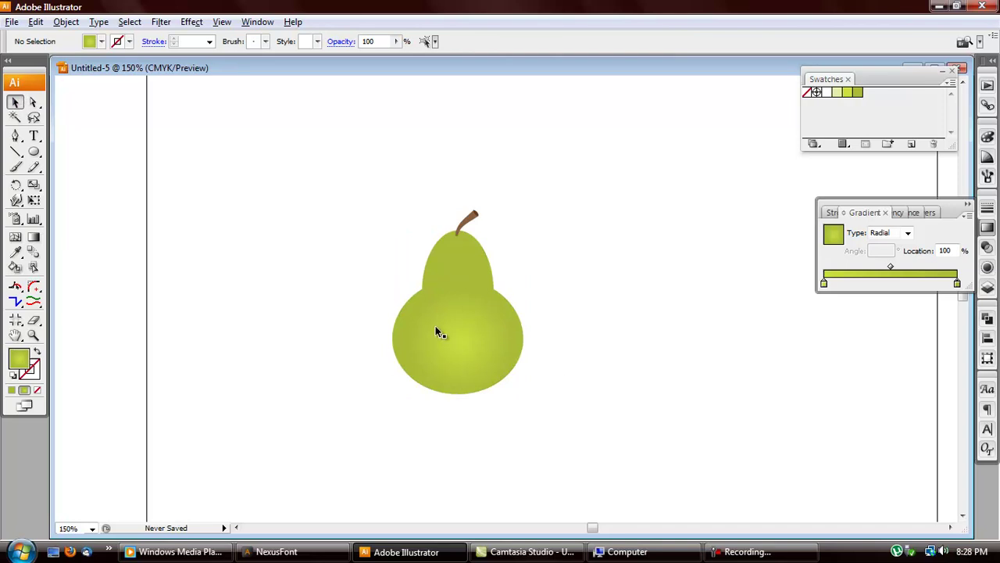
- Reposition the radial gradient's bright centre to the upper-left part of the pear's lower oval
key("g")
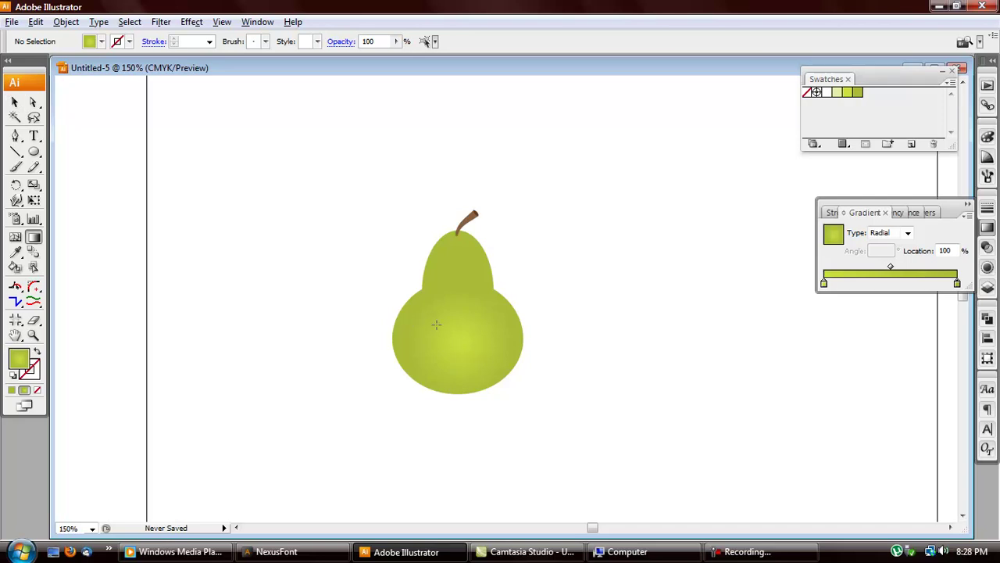
left_click(14, 101)
left_click_drag(380, 264, 446, 338)
key("g")
left_click(424, 320)
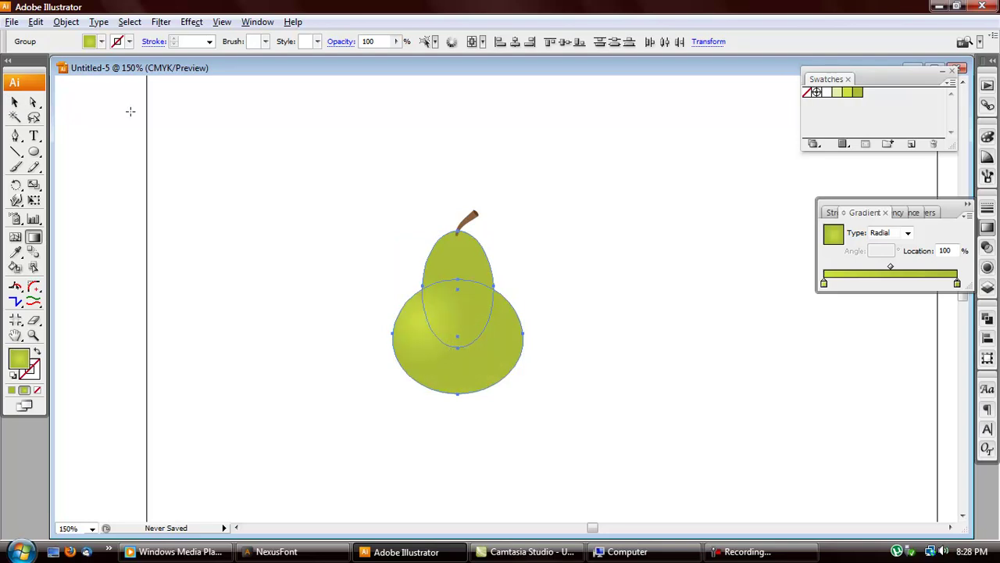
left_click(14, 101)
left_click(313, 234)
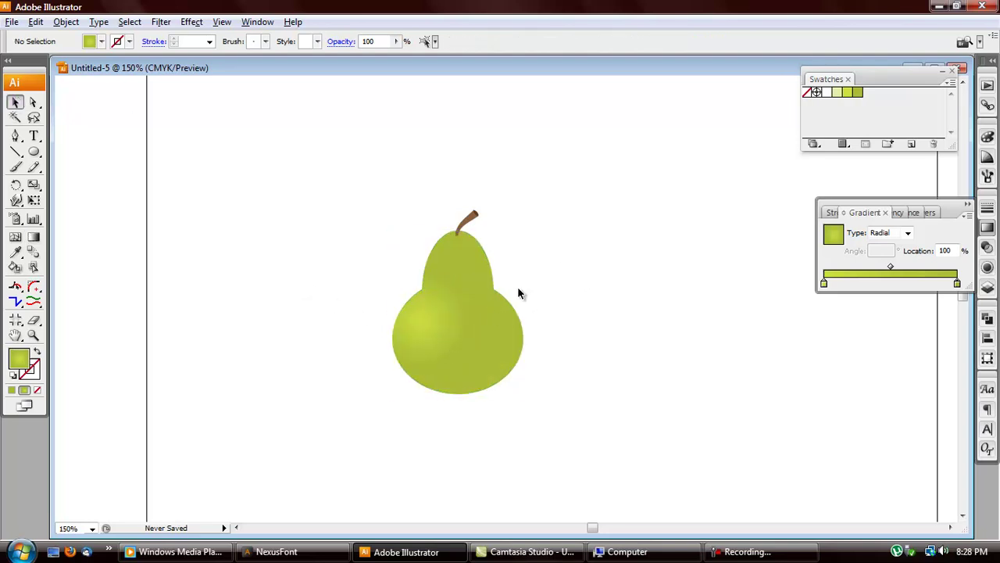
- Fill both pear ovals with the solid bright green swatch and deselect them
left_click(462, 286)
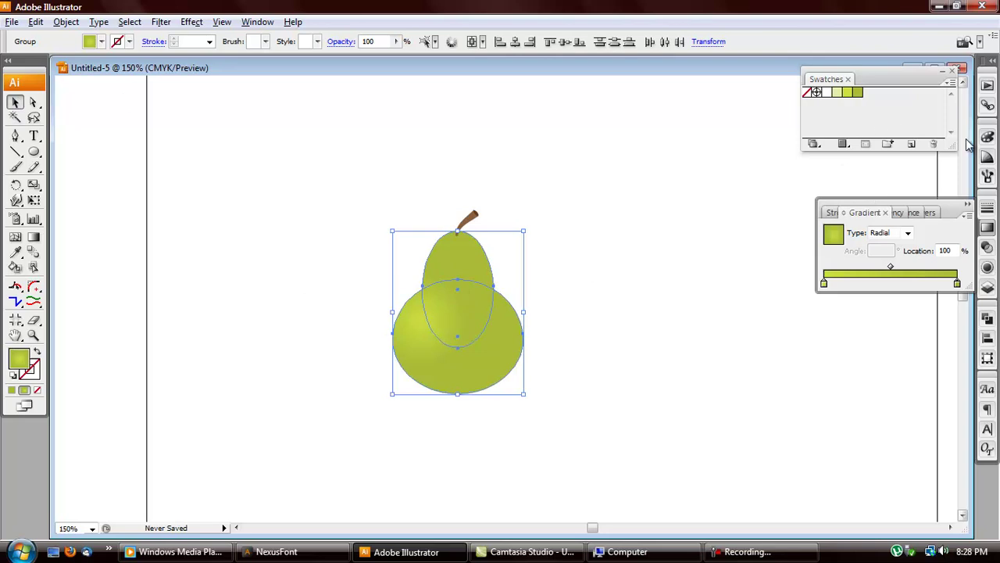
left_click(852, 93)
left_click(543, 313)
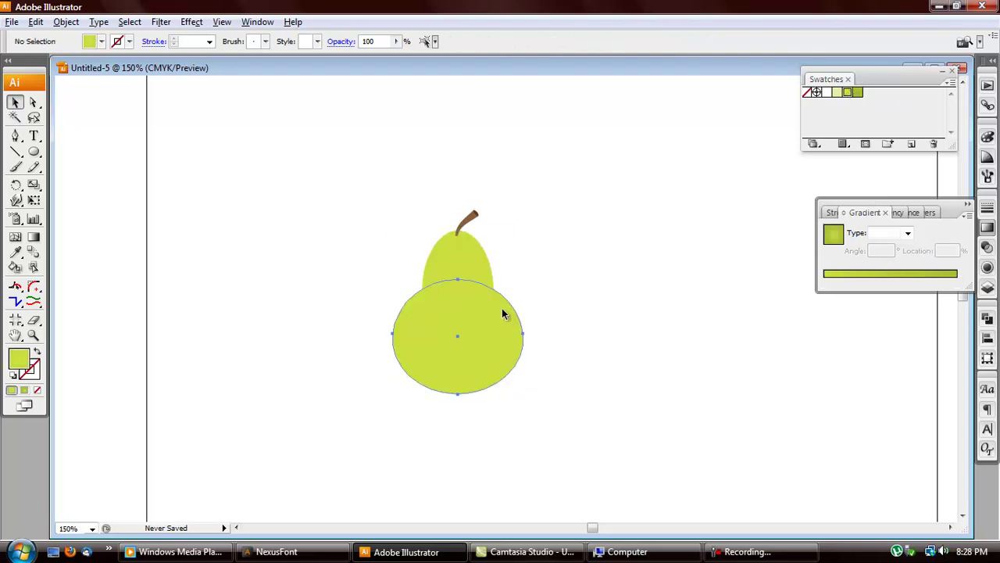
- Add a mesh point near the lower-right edge of the pear's lower oval and colour it with the dark green swatch
left_click(502, 308)
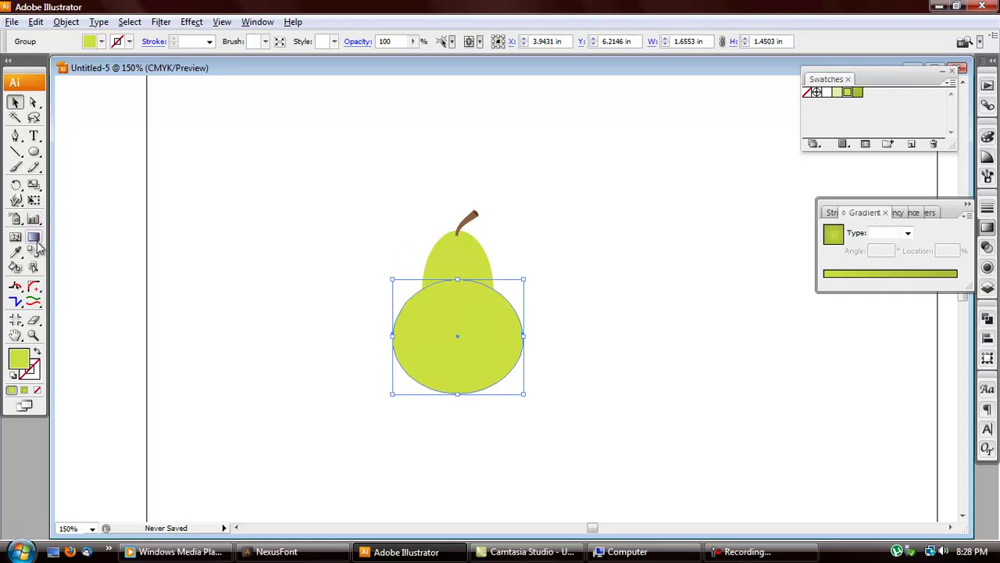
key("u")
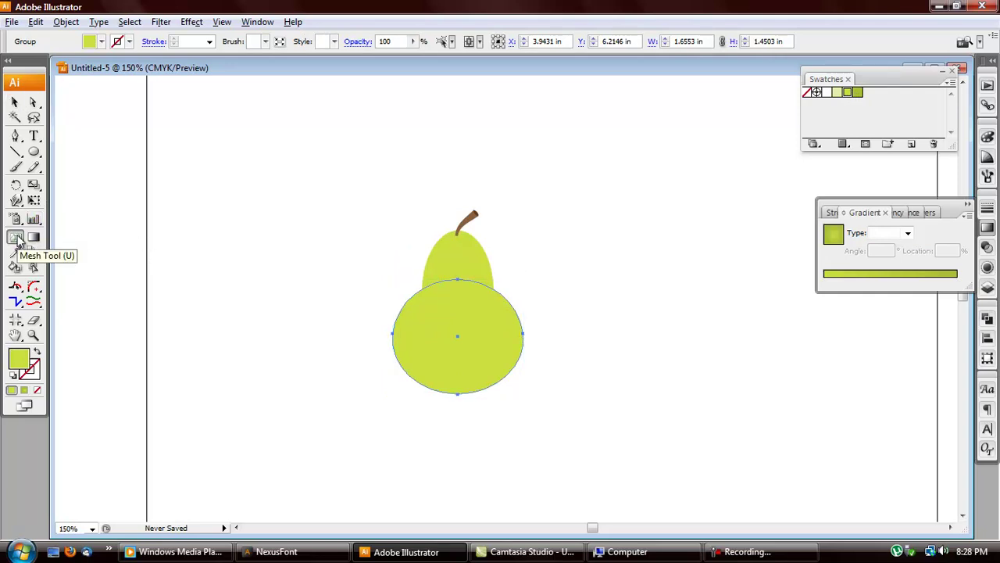
left_click(498, 366)
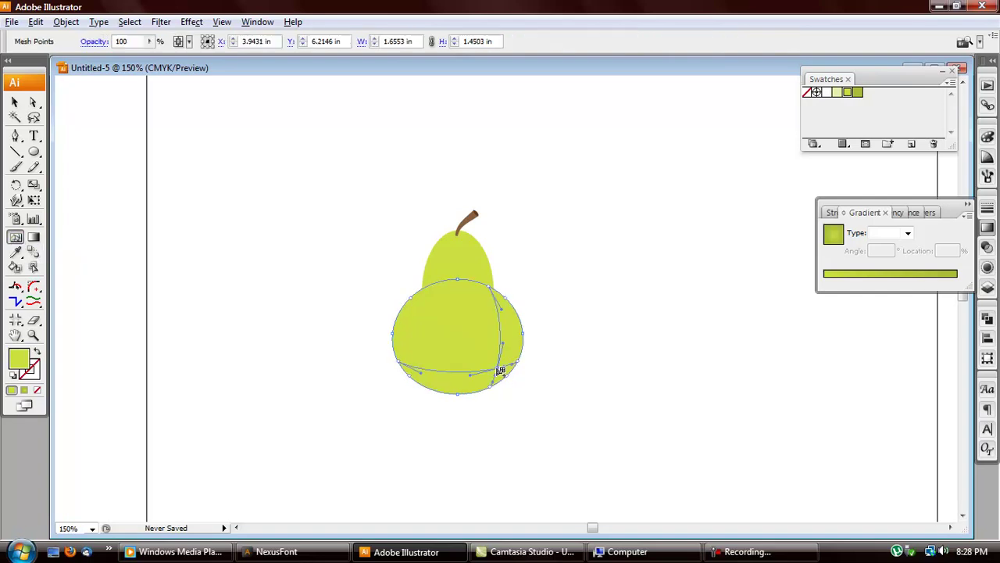
left_click(858, 93)
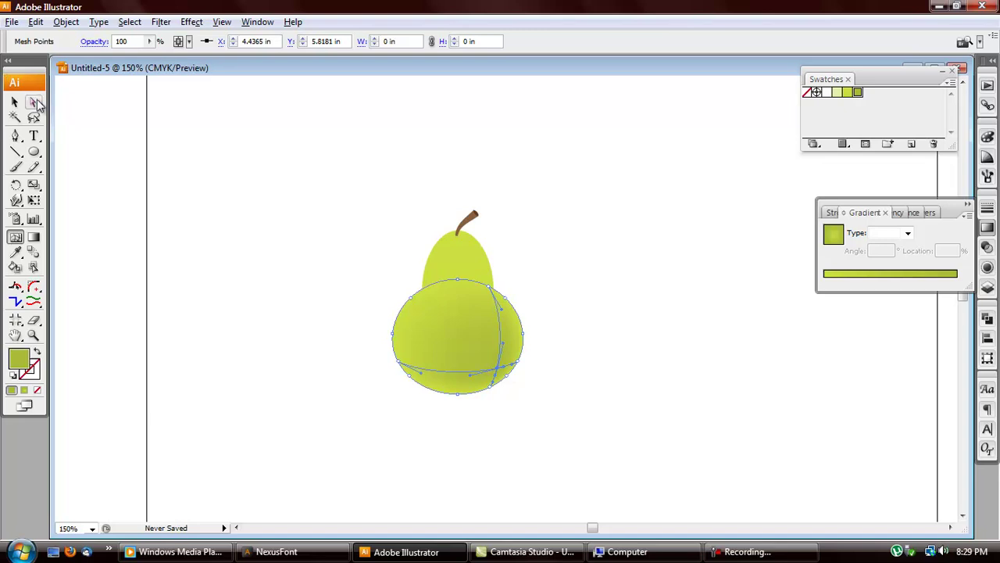
left_click(34, 102)
left_click(208, 274)
- Add a mesh point in the upper-left part of the pear's upper oval and colour it with the pale green swatch
scroll(535, 398, "up", 2)
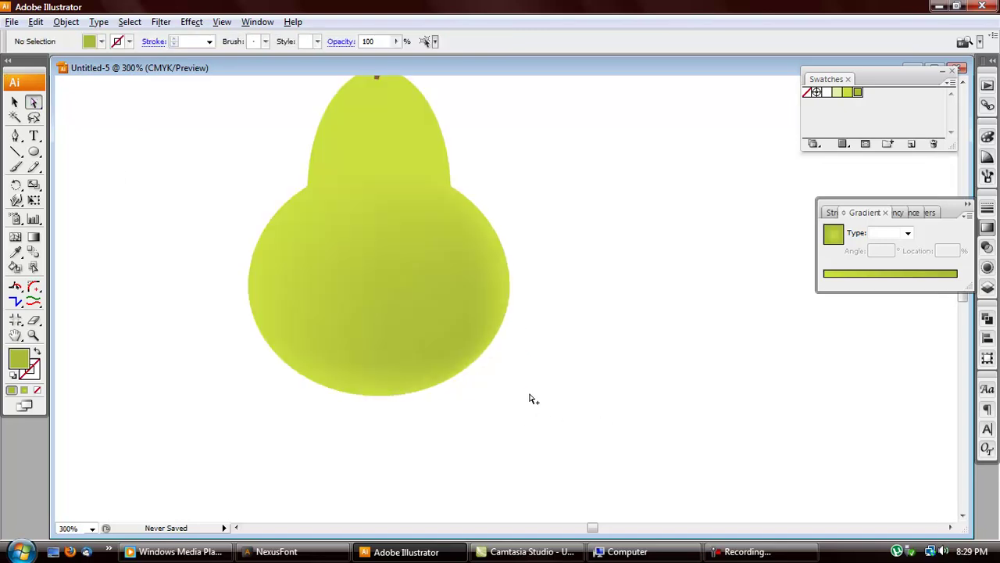
scroll(403, 384, "up", 3)
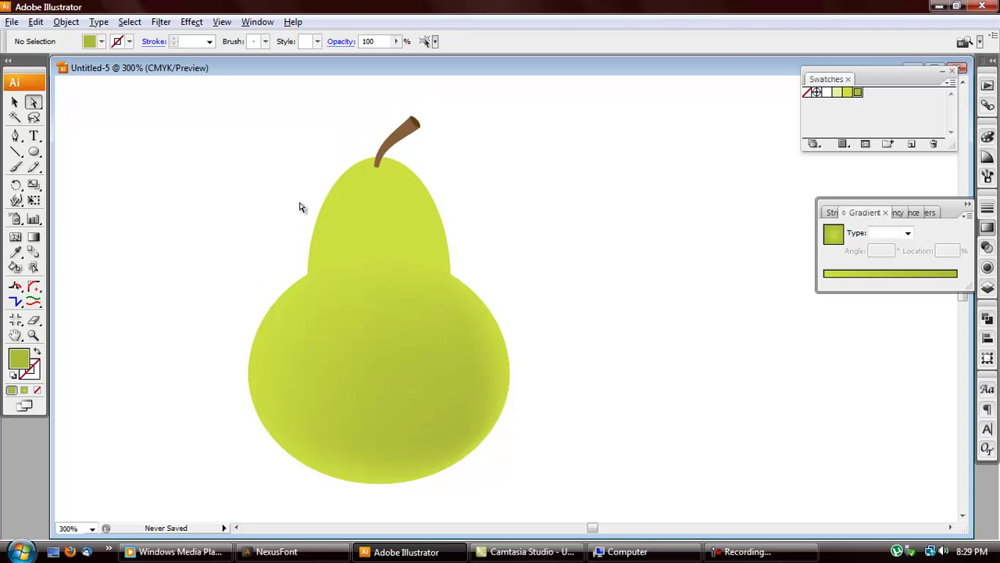
left_click(15, 103)
left_click(353, 204)
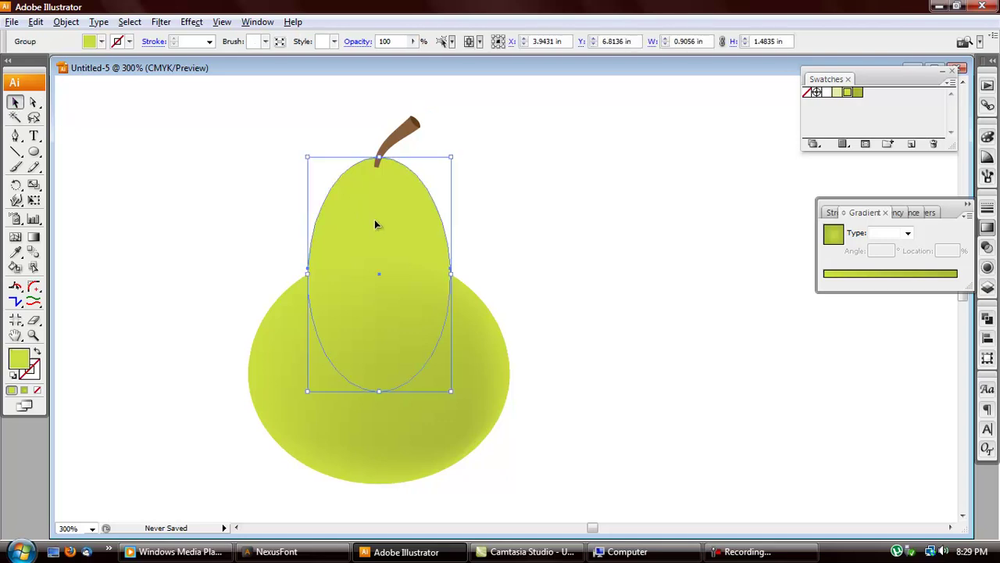
key("u")
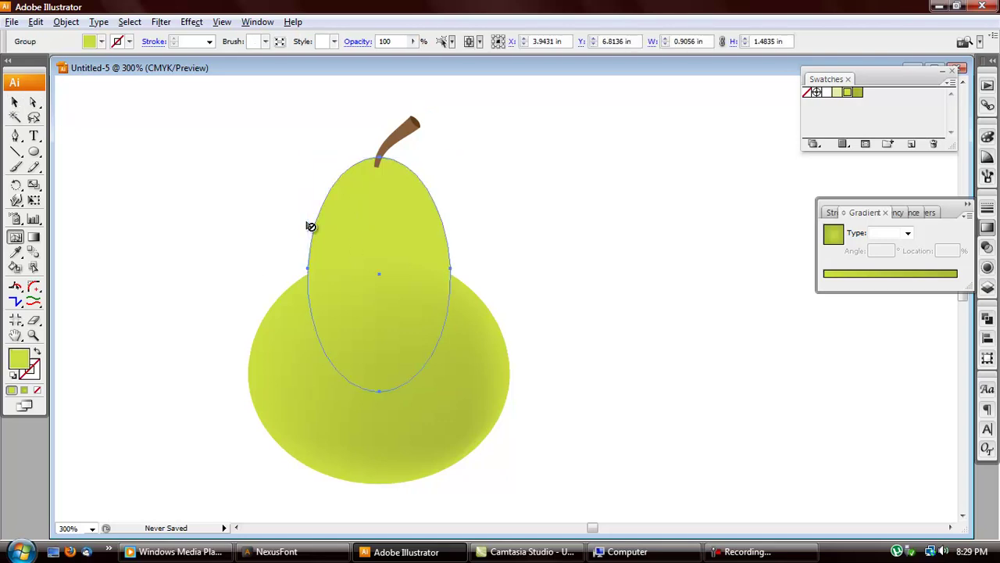
left_click(345, 192)
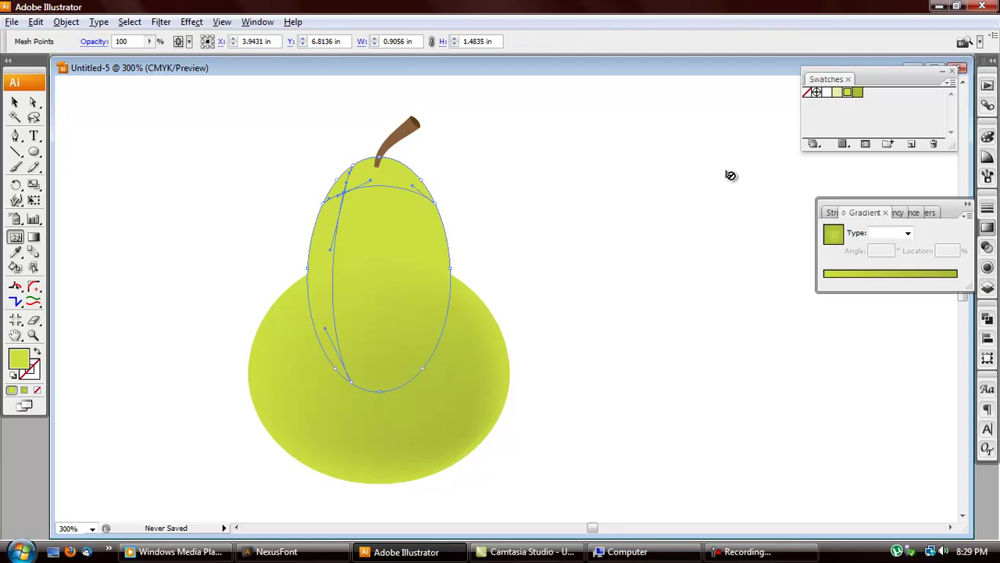
left_click(837, 93)
left_click(15, 102)
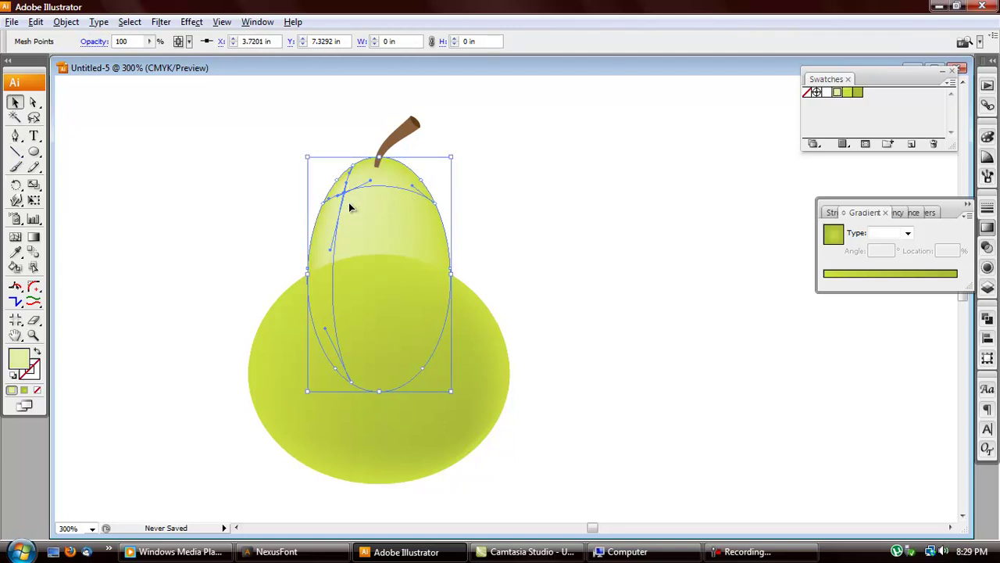
- Bring the pear's upper mesh oval in front of the lower oval and deselect it
left_click(361, 225)
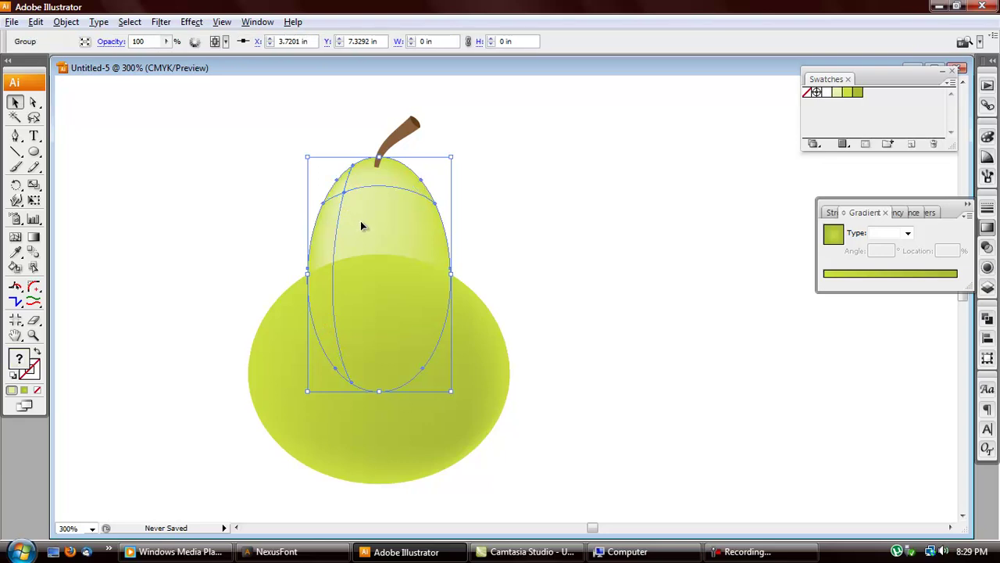
key("ctrl+shift+bracketright")
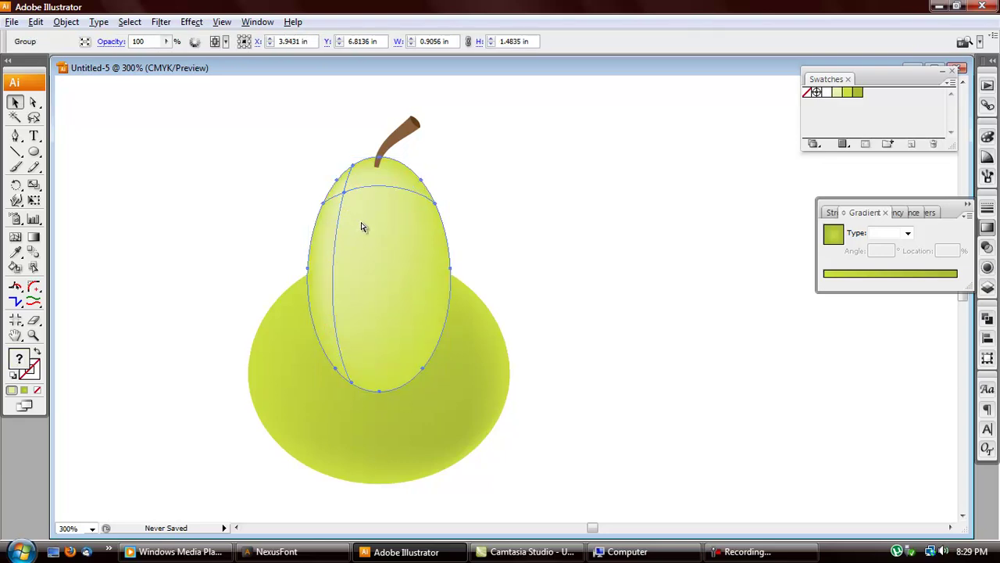
left_click(297, 209)
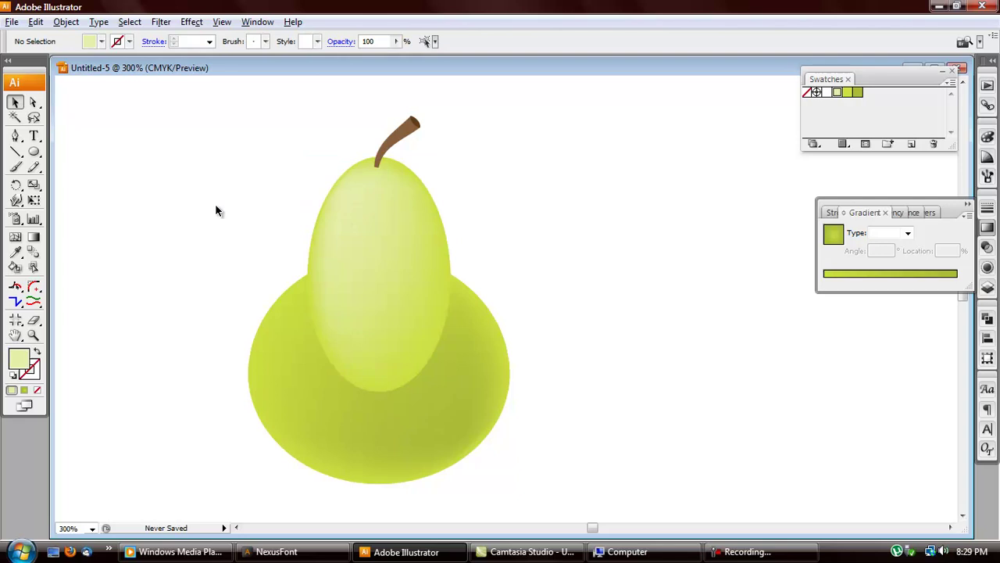
scroll(386, 275, "down", 2)
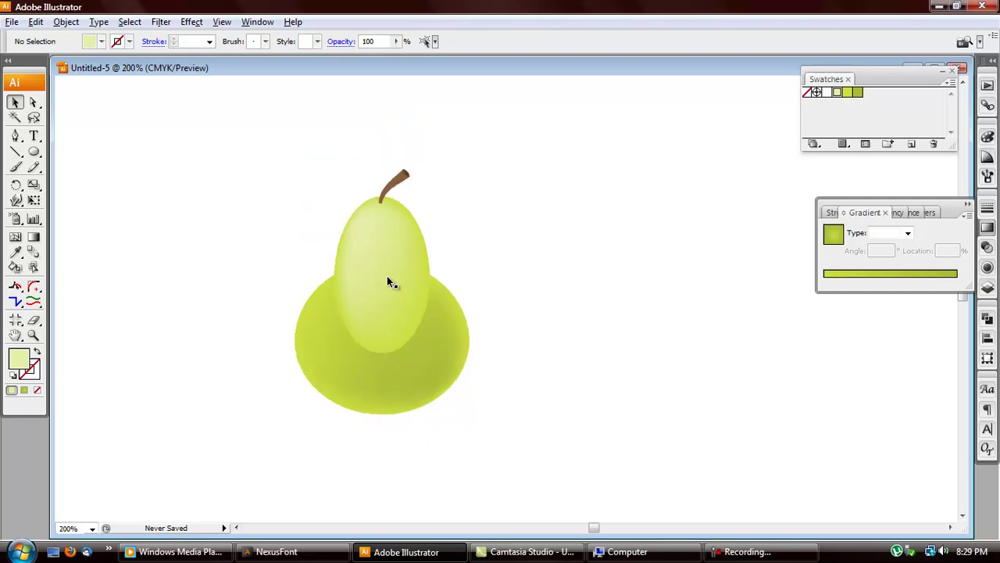
scroll(450, 367, "up", 2)
scroll(352, 422, "up", 3)
left_click(293, 278)
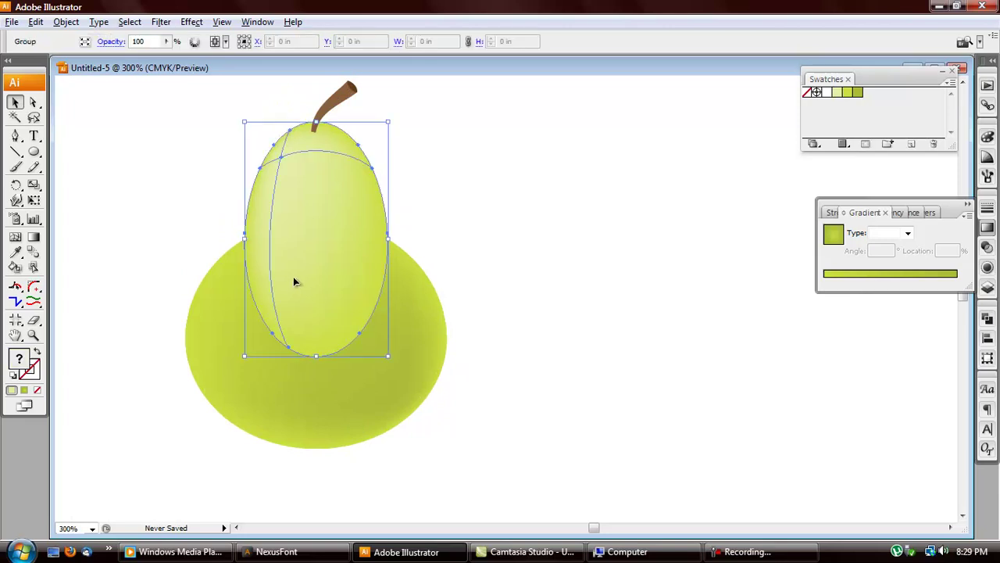
key("ctrl+shift+b")
left_click(218, 157)
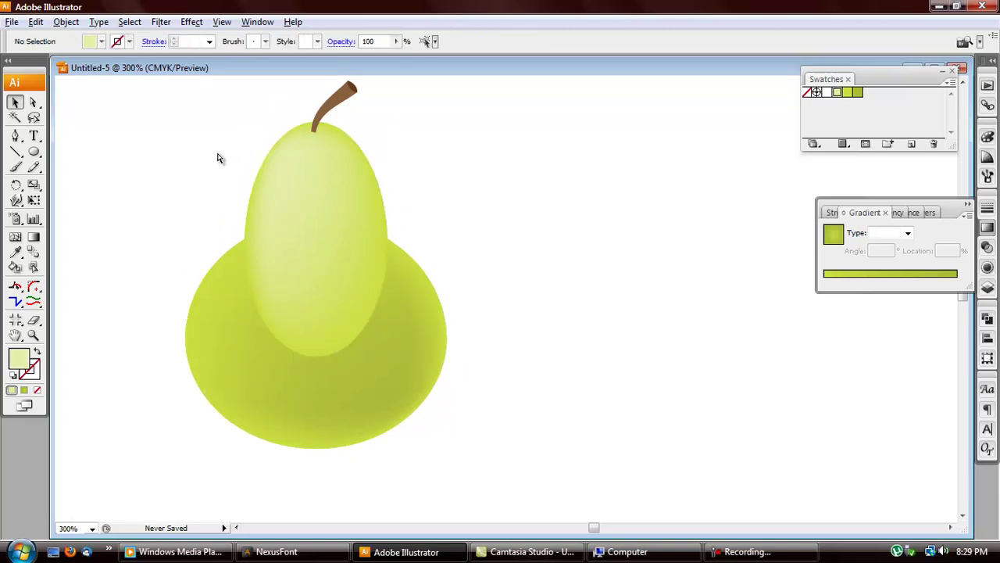
- Undo the mesh shading and stacking changes on the pear, back to both ovals selected with solid bright green fills
key("ctrl+z")
key("ctrl+z")
key("ctrl+z")
key("ctrl+z")
key("ctrl+z")
key("ctrl+z")
key("ctrl+z")
key("ctrl+z")
key("ctrl+z")
key("ctrl+z")
key("ctrl+z")
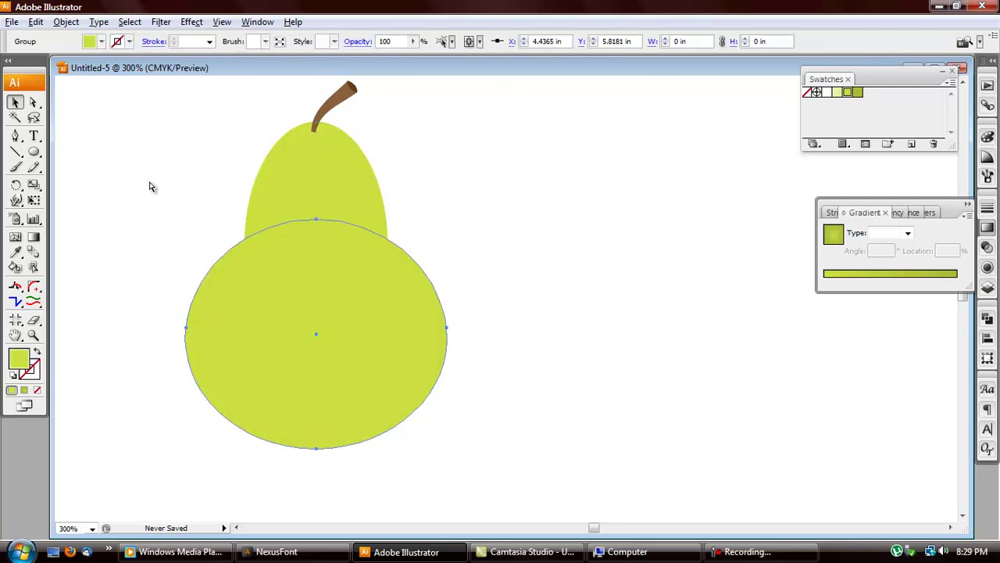
key("ctrl+z")
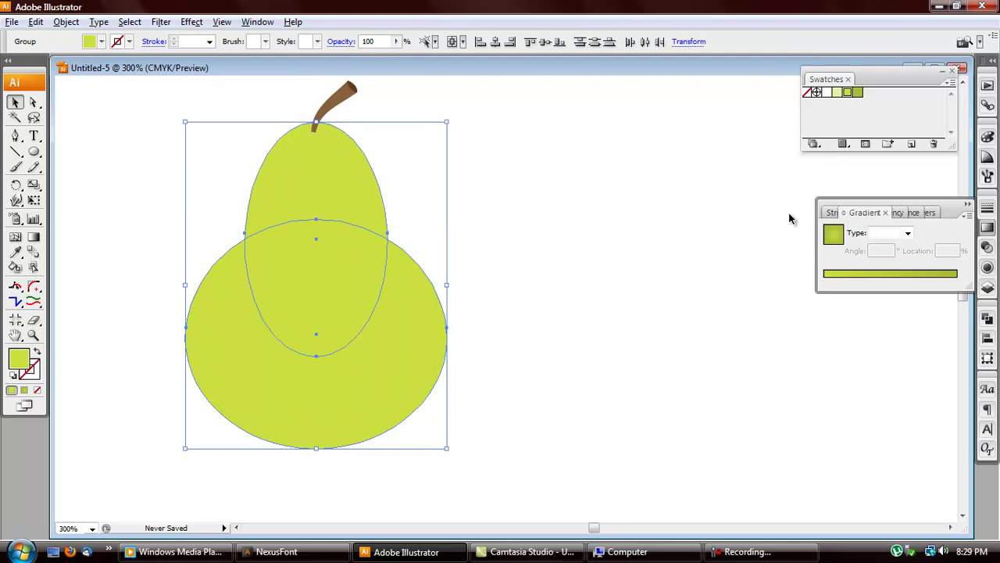
- Unite the pear's two ovals into one shape with Pathfinder and expand the result
left_click(987, 319)
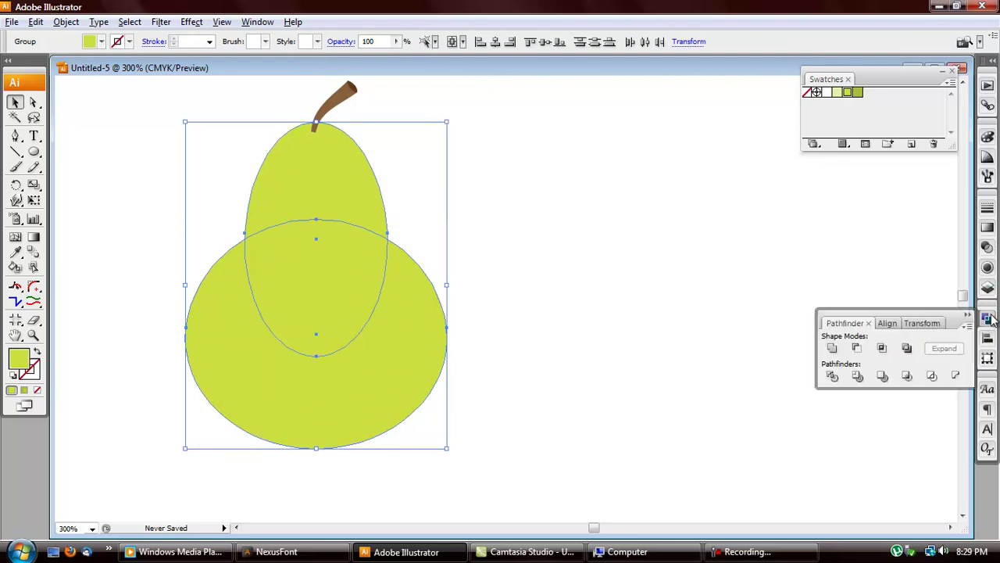
left_click(832, 348)
left_click(942, 347)
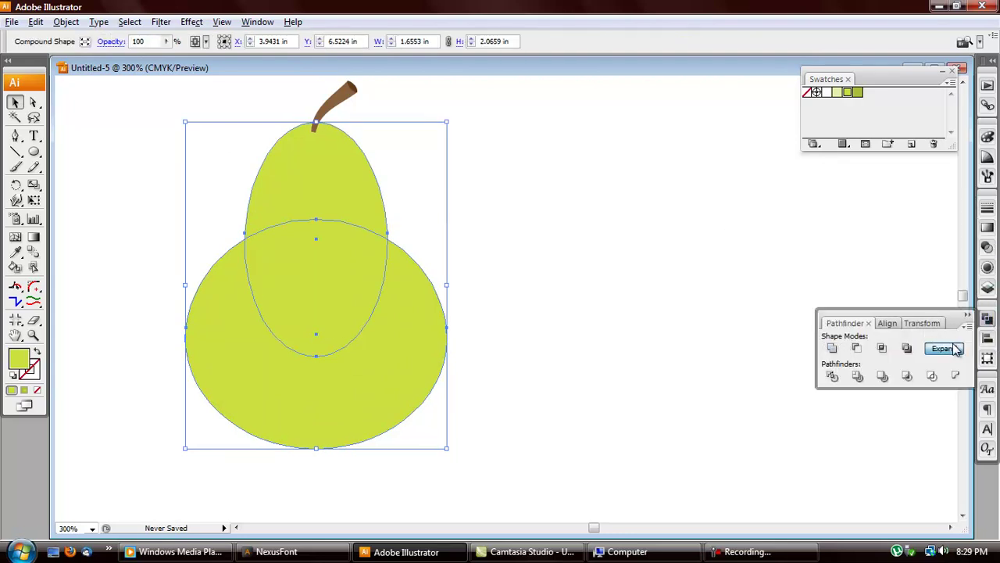
- Add a mesh point near the right edge of the merged pear's lower half and colour it with the dark green swatch
key("u")
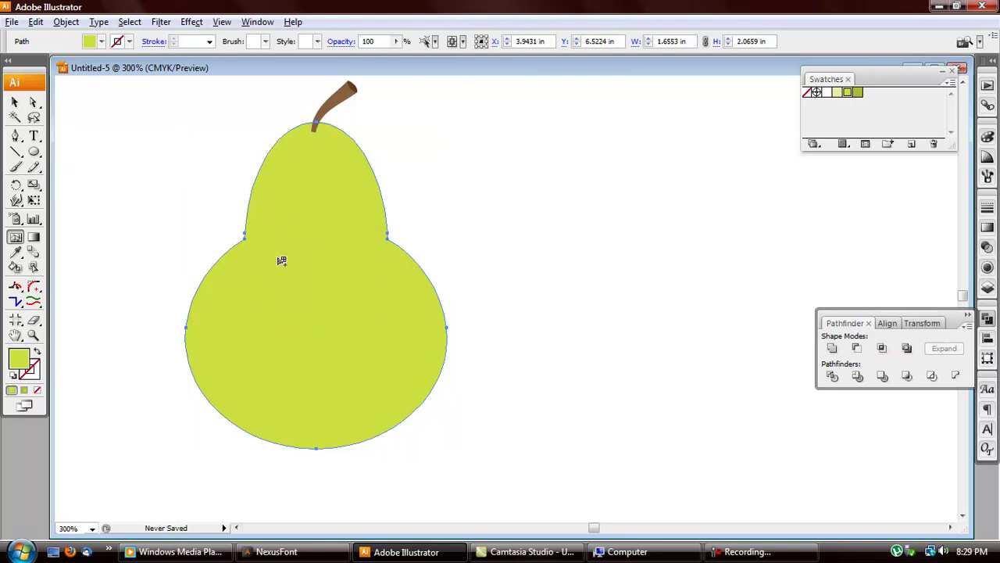
left_click(412, 329)
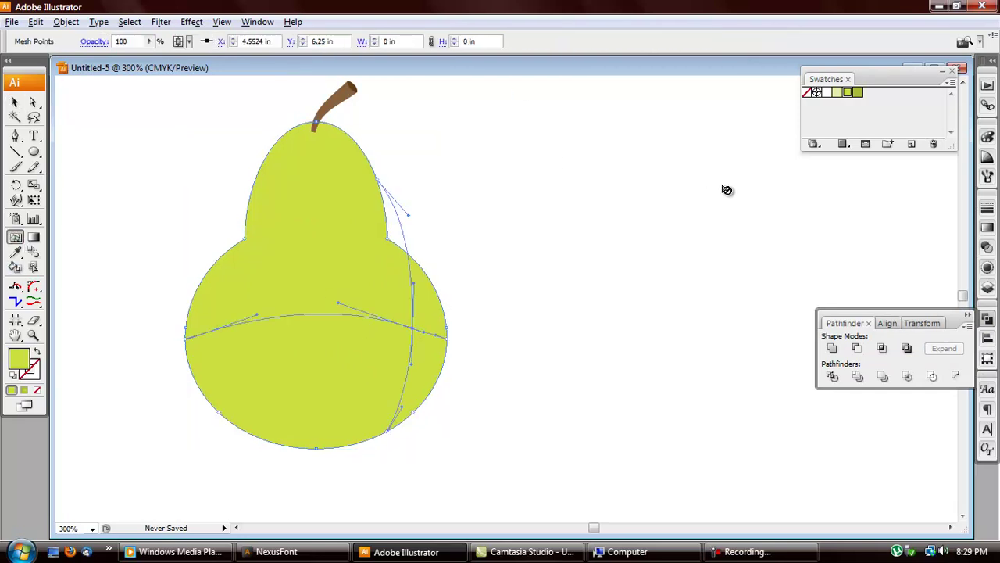
left_click(857, 93)
left_click(17, 102)
left_click(230, 197)
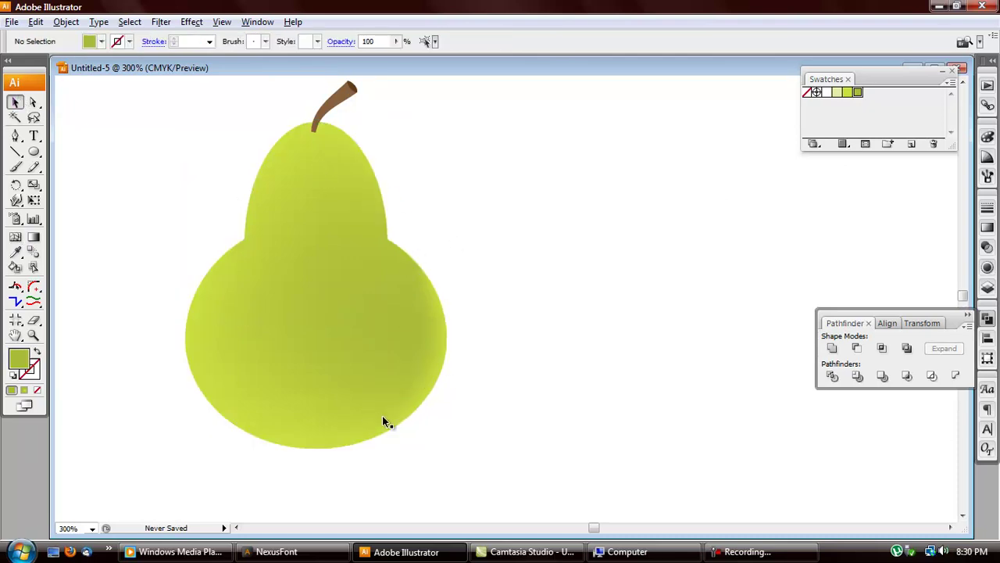
left_click(427, 341)
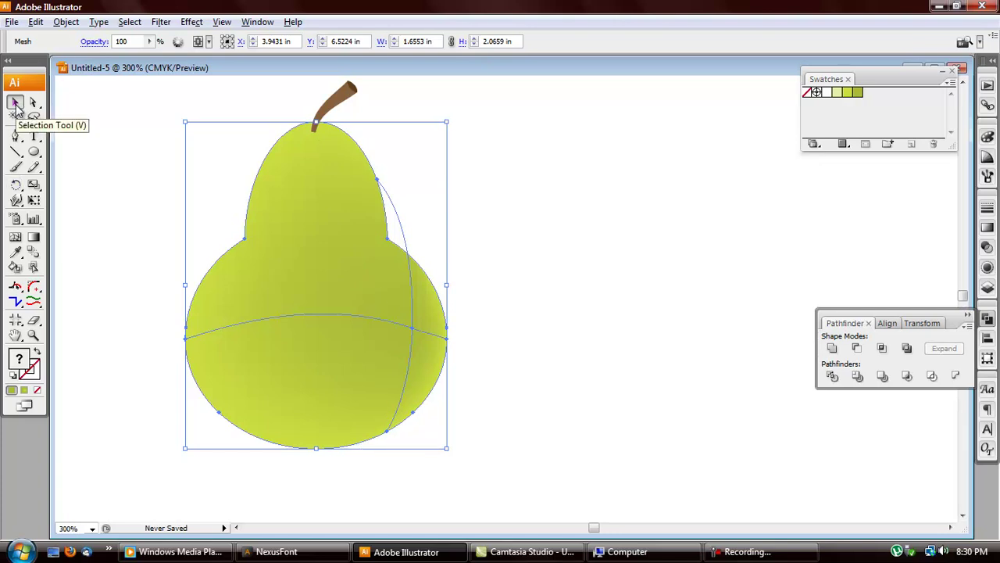
left_click(157, 271)
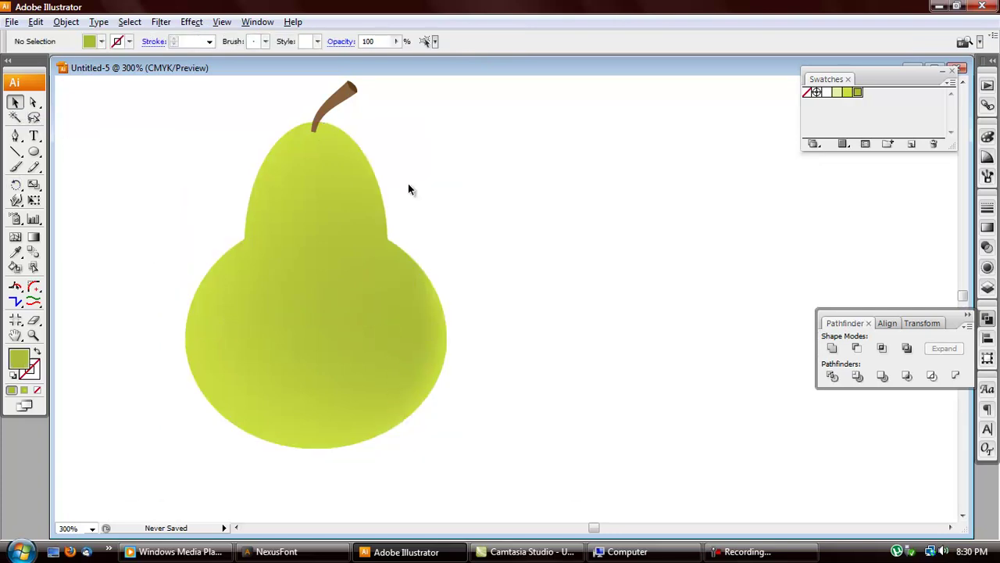
- Undo the dark green mesh point and the merging of the pear's two ovals
key("ctrl+z")
key("ctrl+z")
key("ctrl+z")
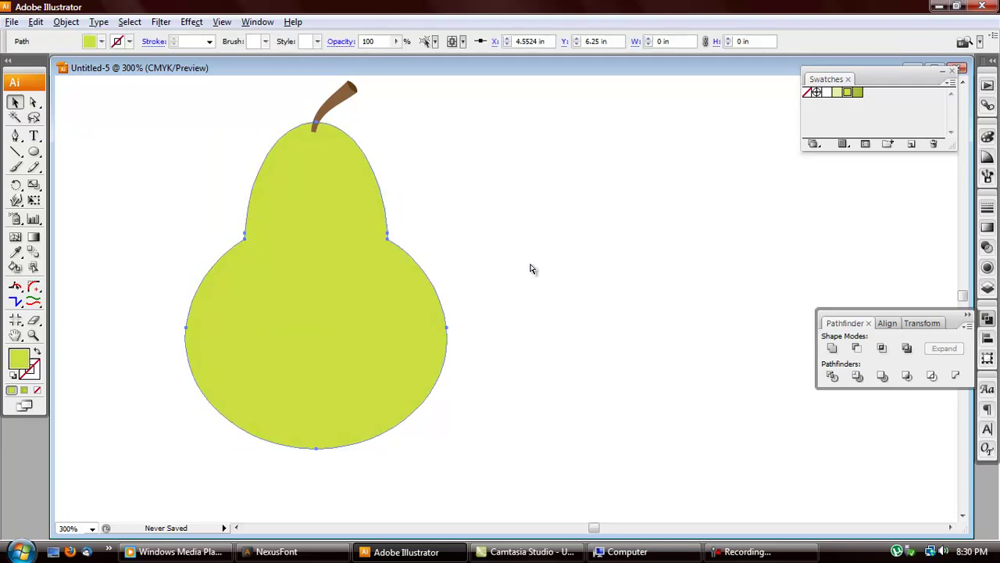
key("ctrl+z")
left_click(531, 269)
left_click(360, 388)
key("ctrl+z")
- Duplicate the pear's lower oval in place in front of the original and deselect it
left_click(509, 315)
left_click(356, 345)
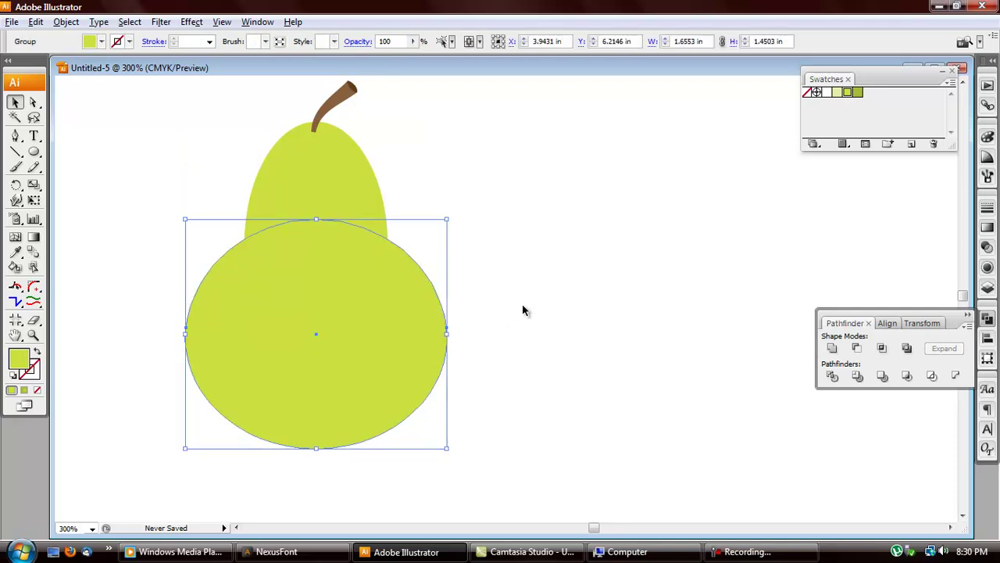
key("ctrl+shift+b")
key("ctrl+shift+b")
left_click(36, 22)
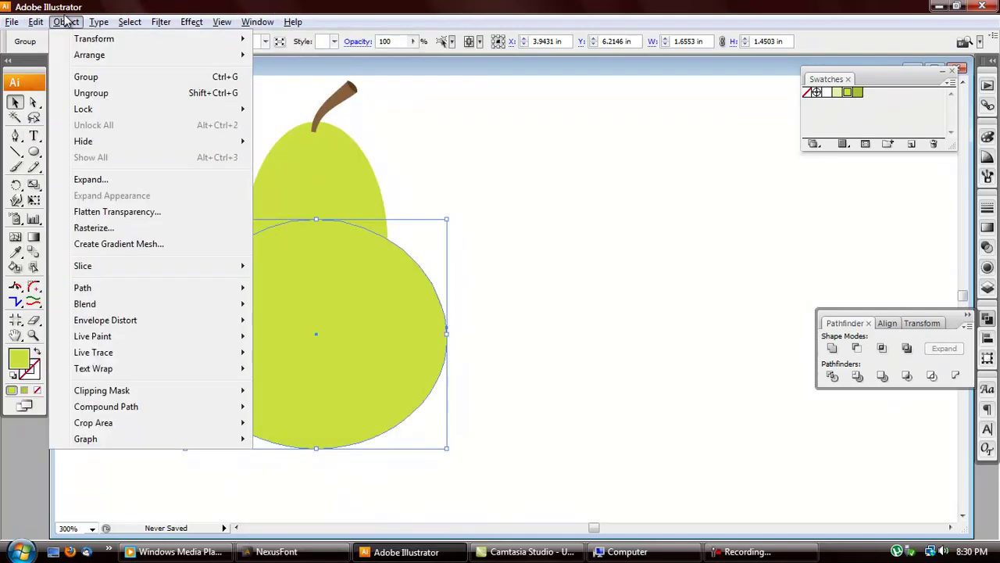
left_click(66, 18)
left_click_drag(366, 302, 425, 318)
key("ctrl+z")
left_click(452, 218)
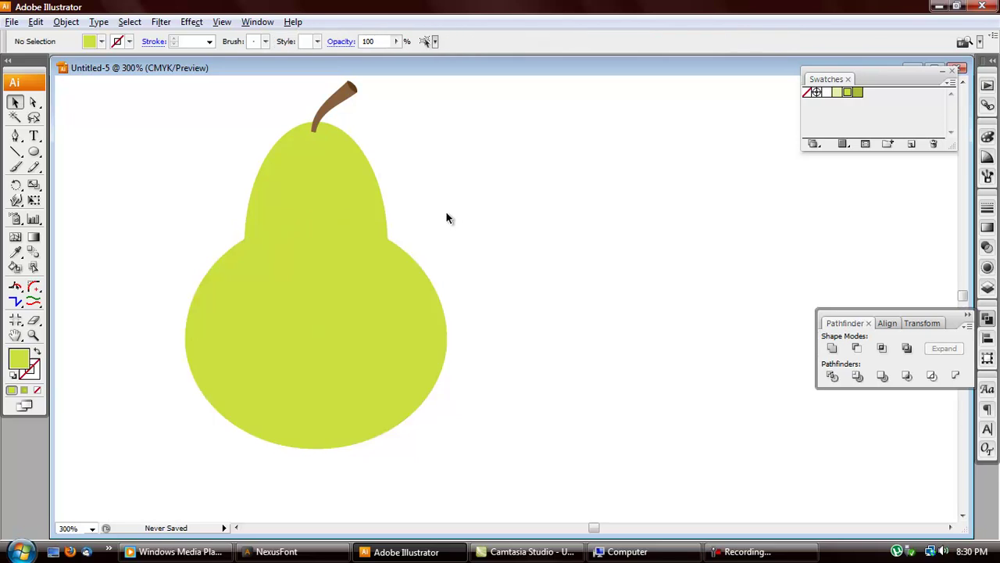
- Fill the front copy of the pear's lower oval with white and set its blending mode to Multiply
left_click(344, 295)
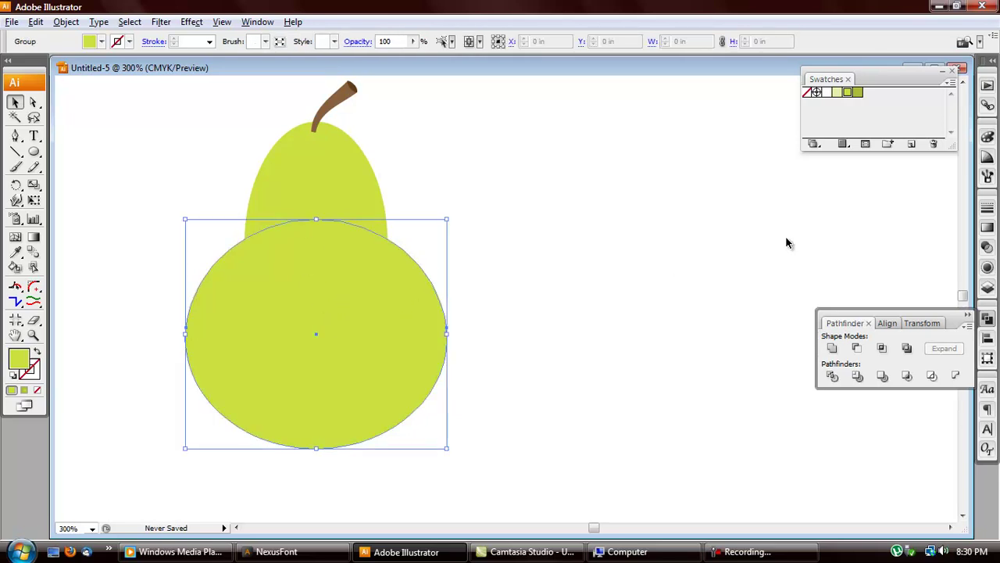
left_click(987, 136)
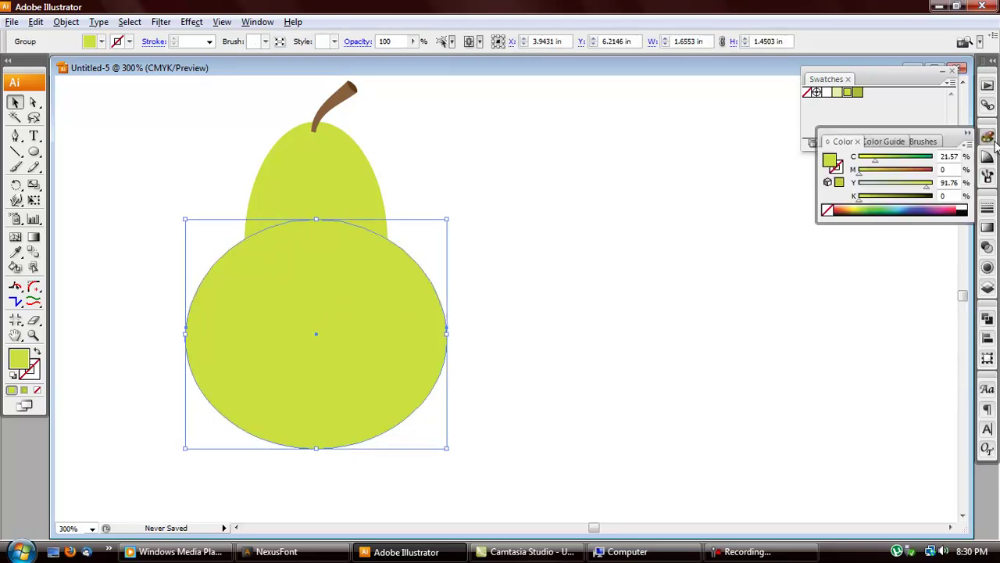
left_click(961, 206)
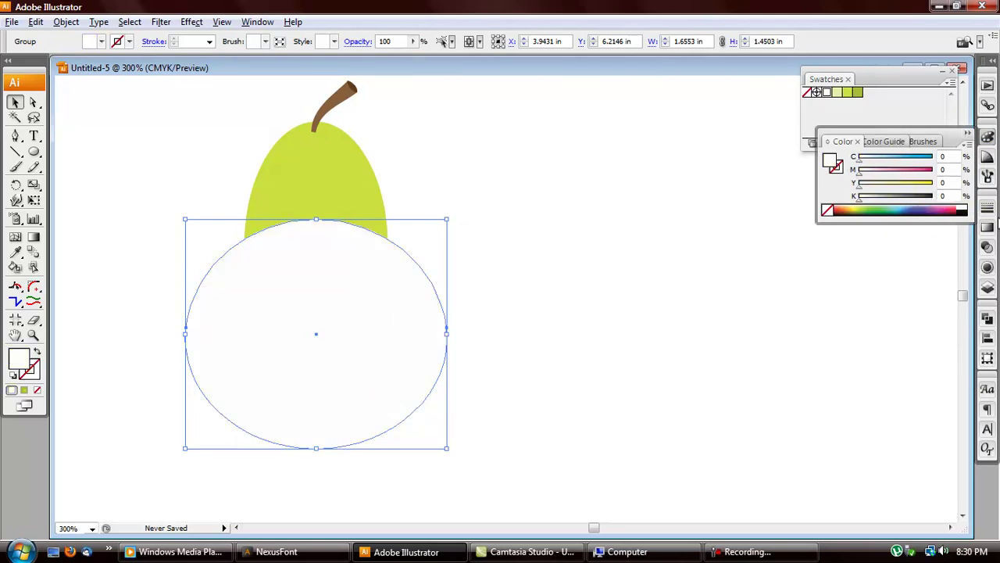
left_click(987, 247)
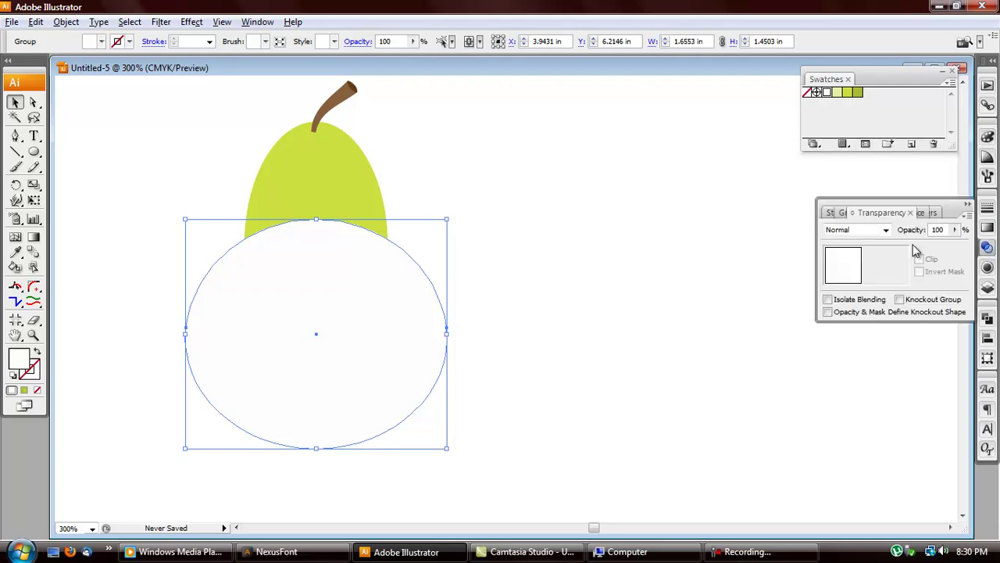
left_click(886, 230)
left_click(835, 270)
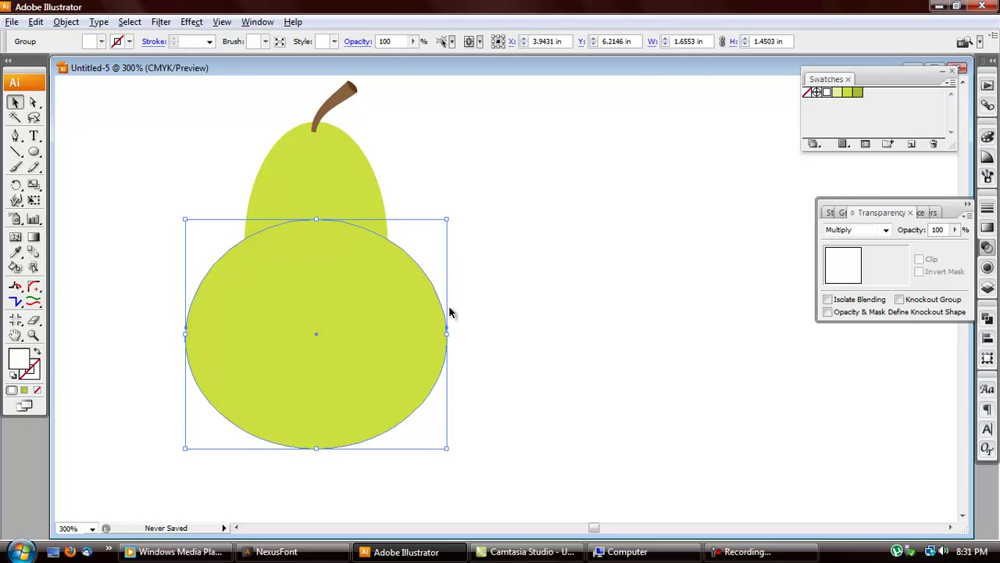
- Add a mesh point near the lower-right edge of the white Multiply oval, colour it with the bright green swatch and deselect the oval
key("t")
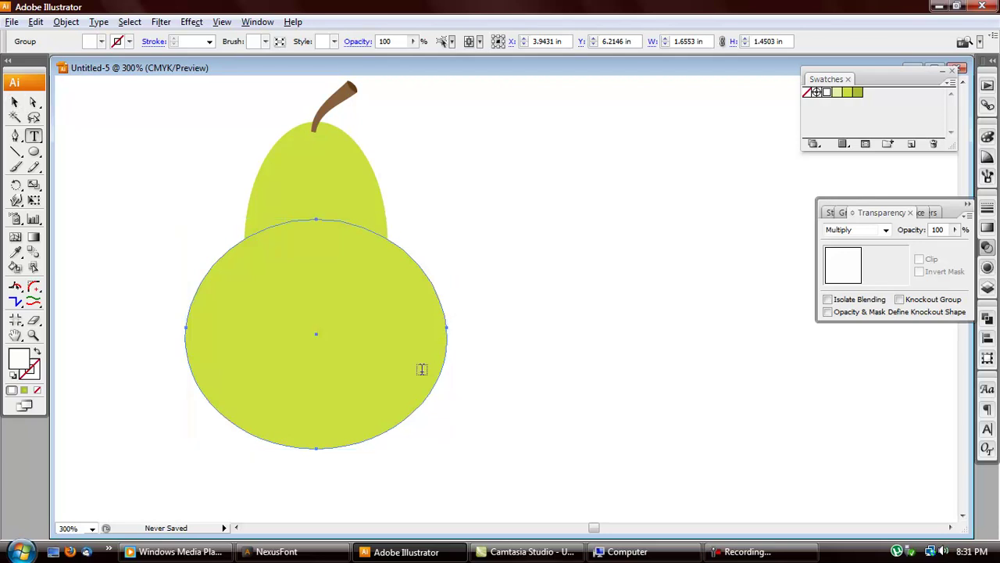
left_click(17, 236)
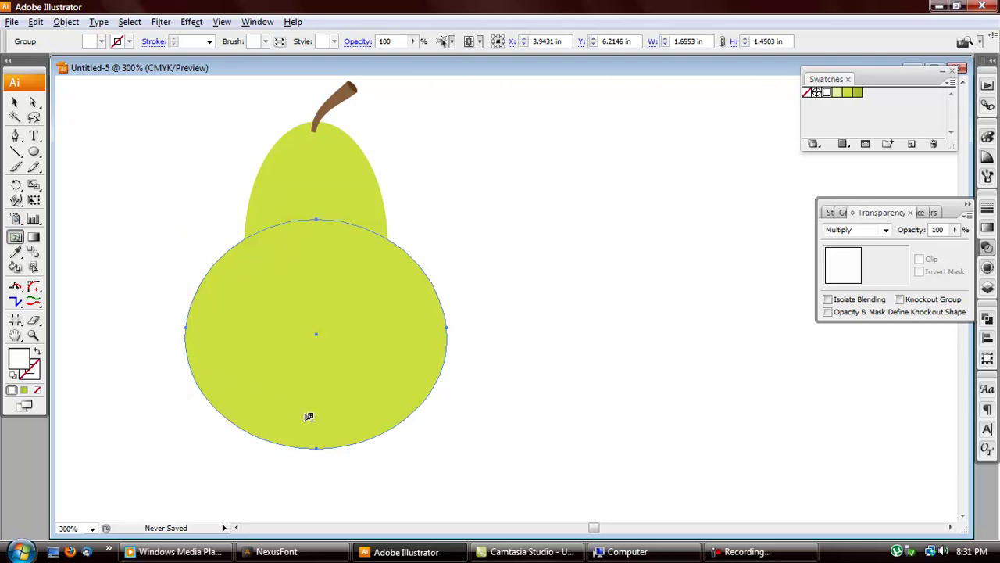
left_click(407, 407)
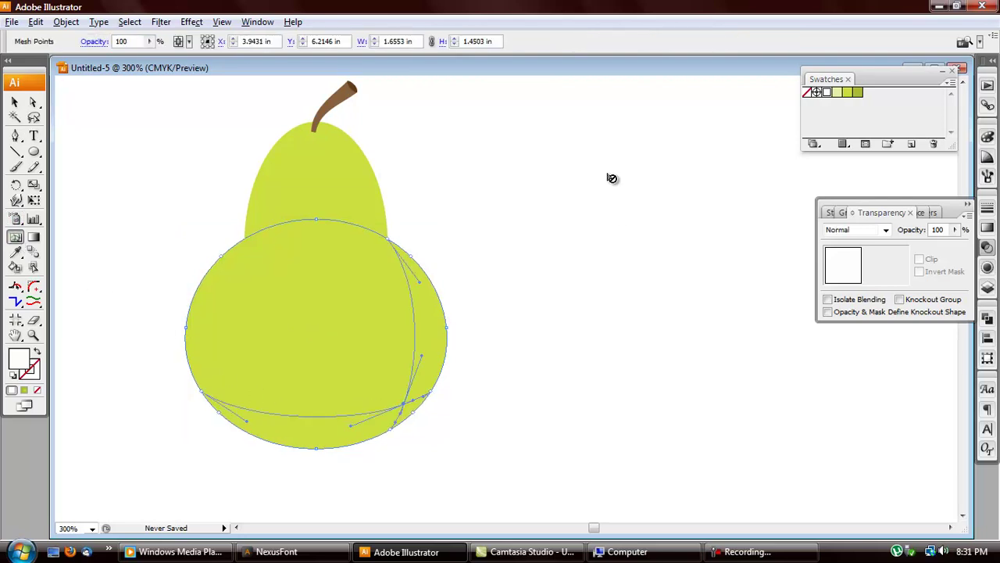
left_click(849, 99)
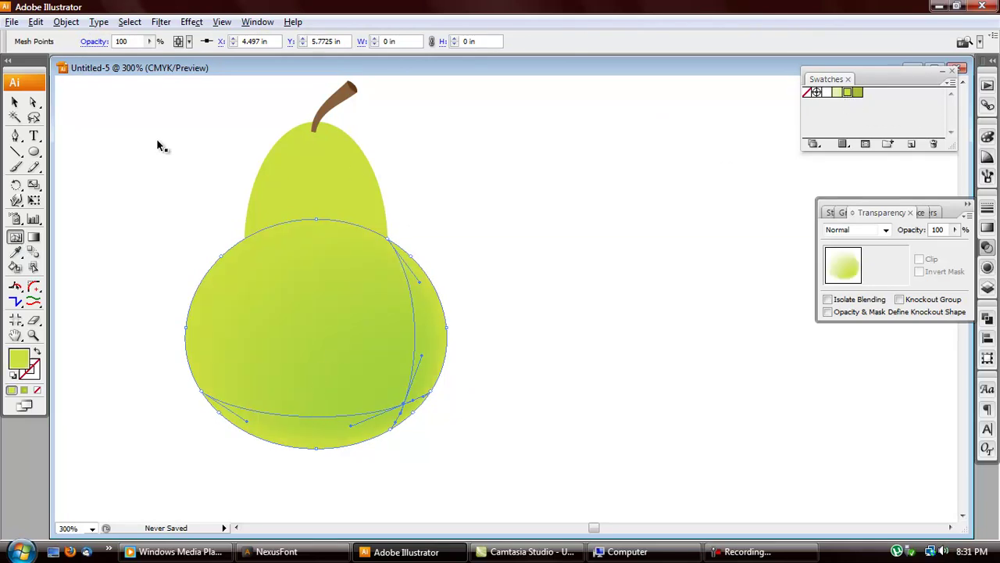
left_click(15, 102)
left_click(157, 195)
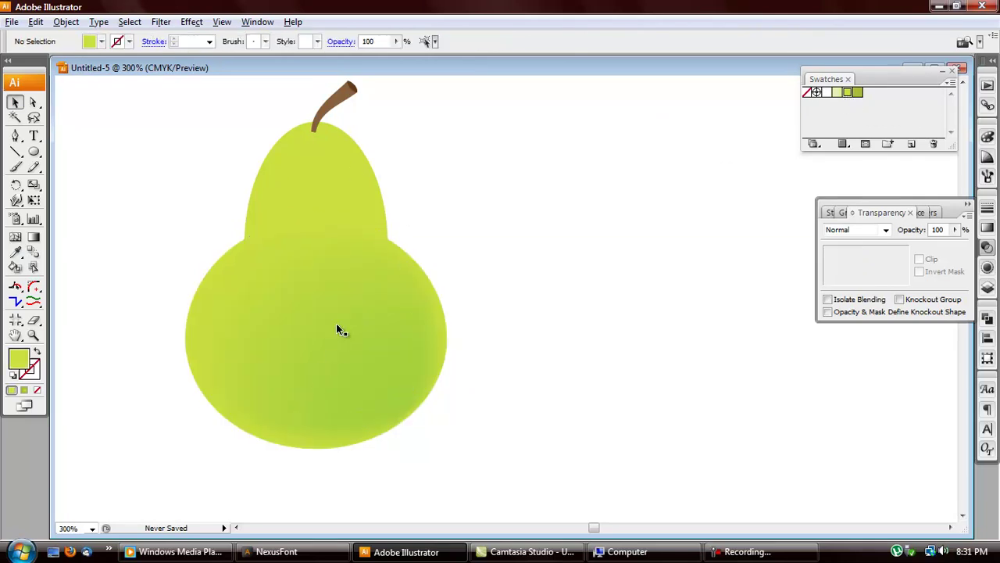
- Select the inner mesh point near the lower oval's lower-right edge and recolour it with the dark green swatch
left_click(339, 329)
key("u")
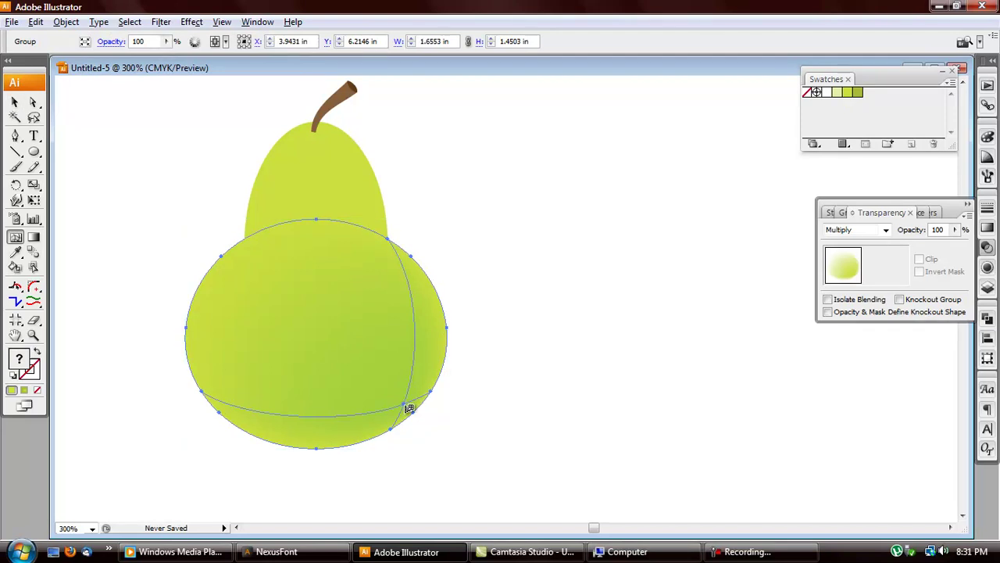
key("a")
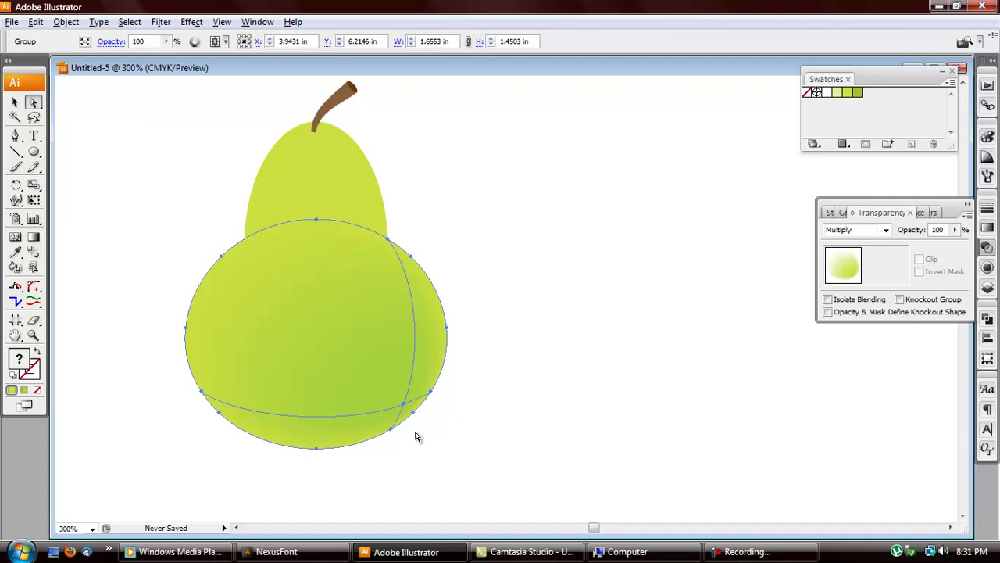
left_click(404, 406)
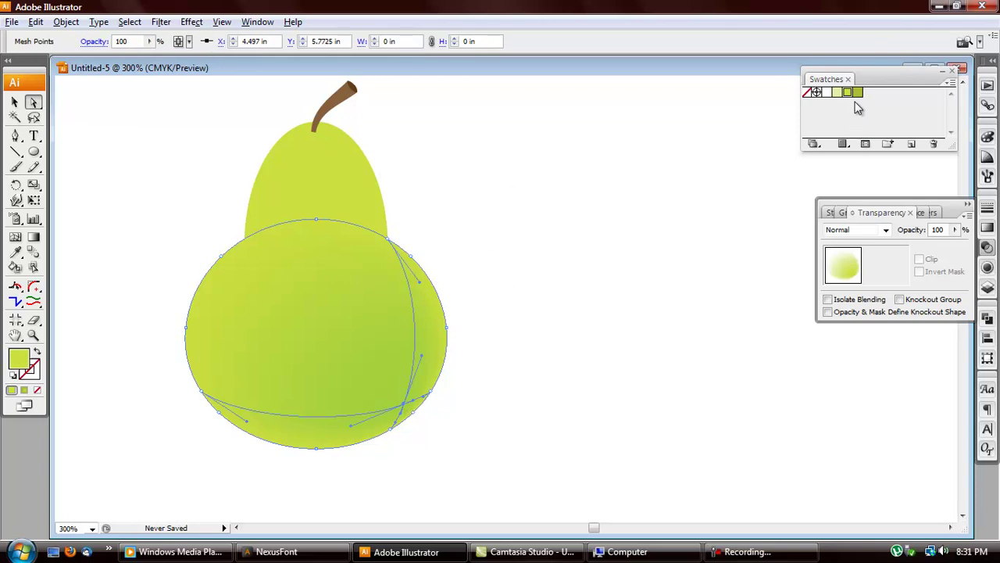
left_click(857, 93)
left_click(15, 101)
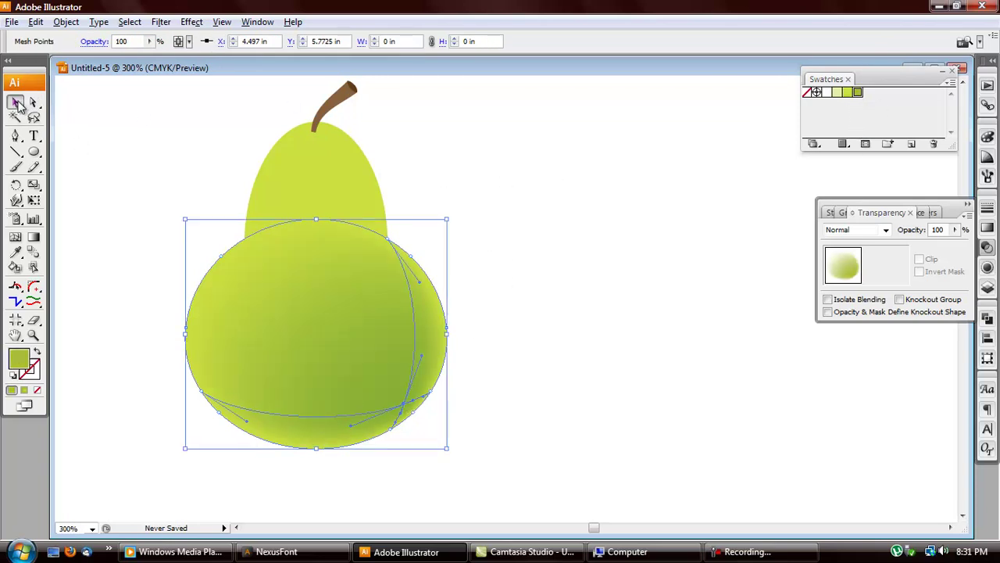
- Colour the mesh point on the lower oval's lower-right outline with the dark green swatch and deselect the oval
key("a")
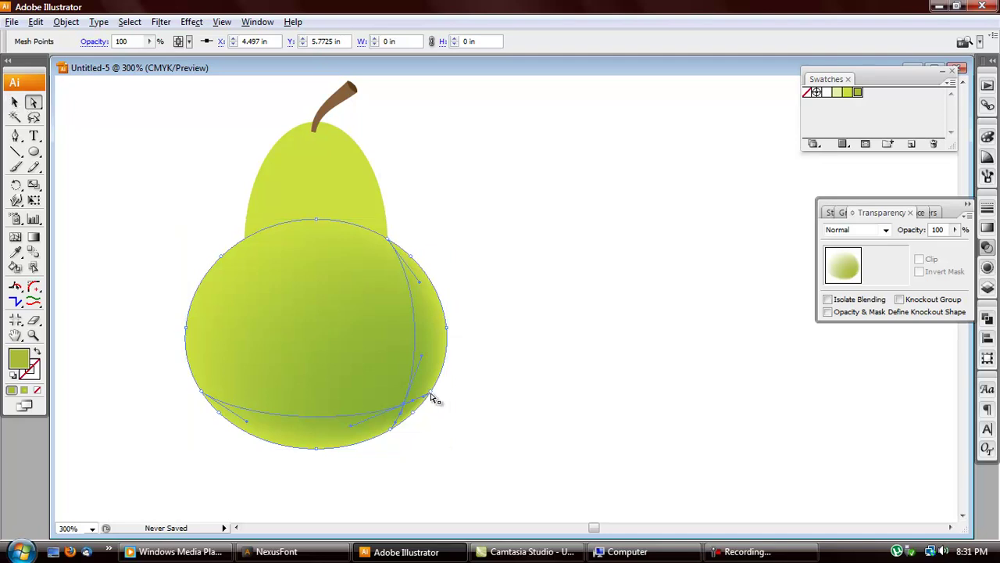
left_click(431, 397)
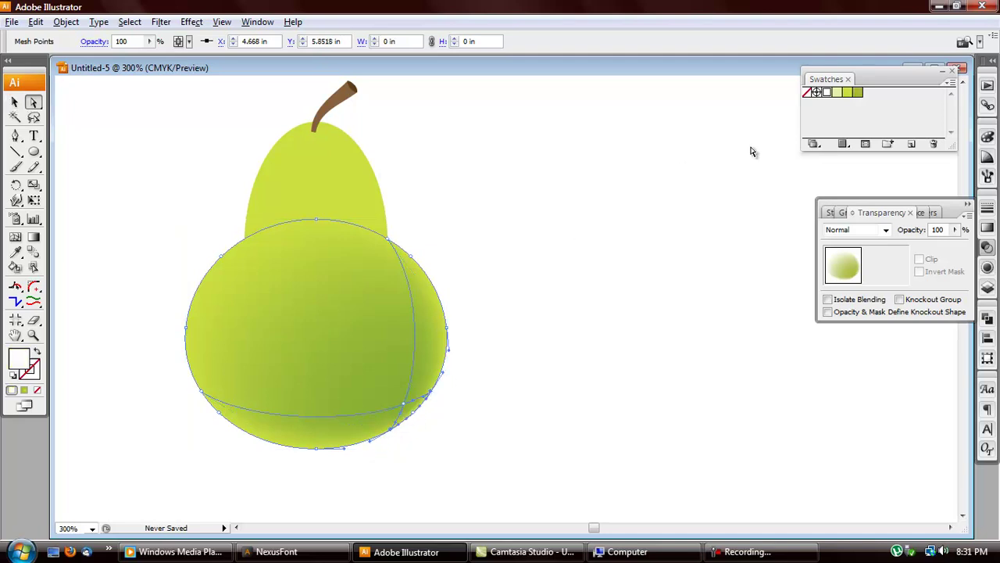
left_click(857, 92)
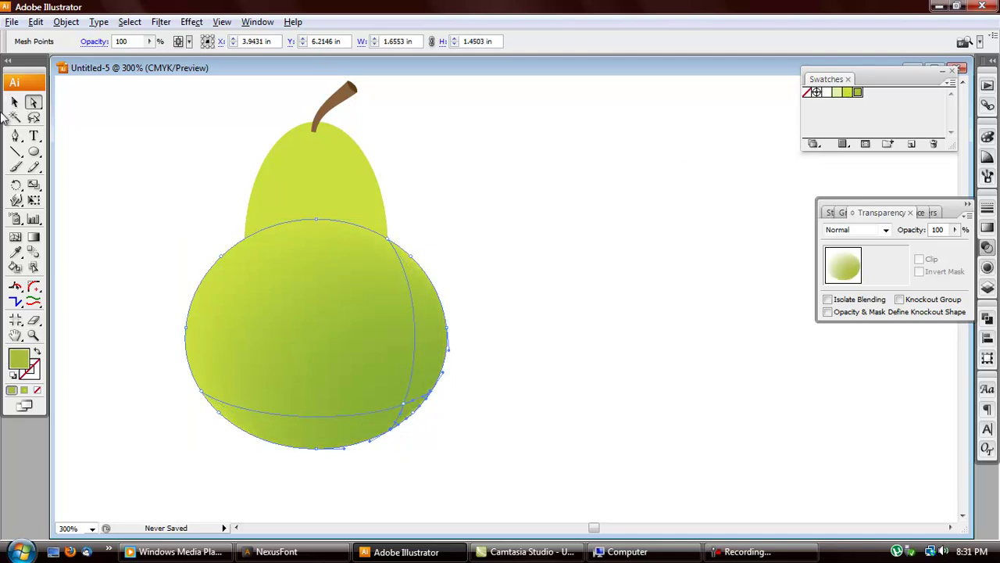
left_click(16, 102)
left_click(417, 440)
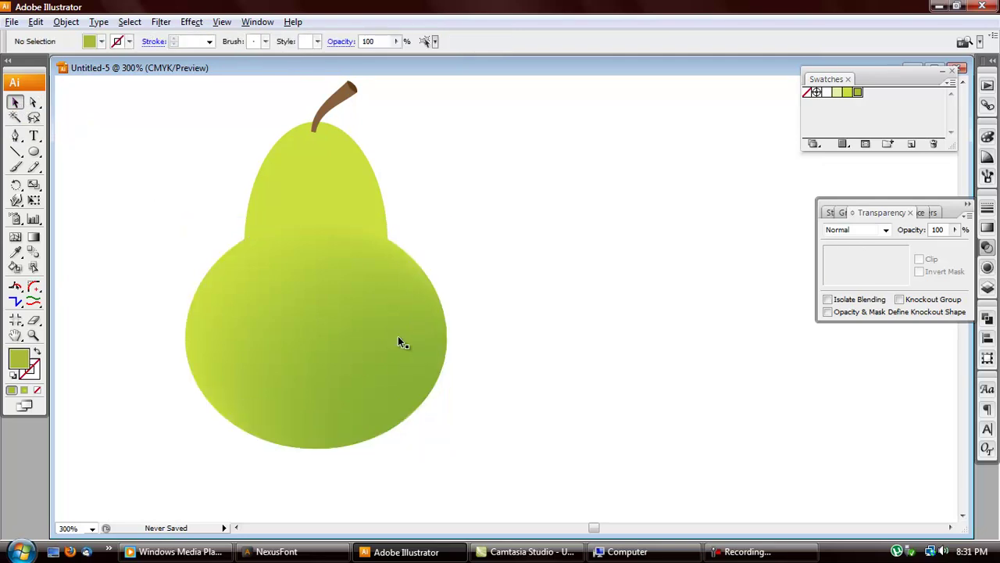
- Undo the dark green colouring of both the outline and inner mesh points on the lower oval
key("ctrl+z")
key("ctrl+z")
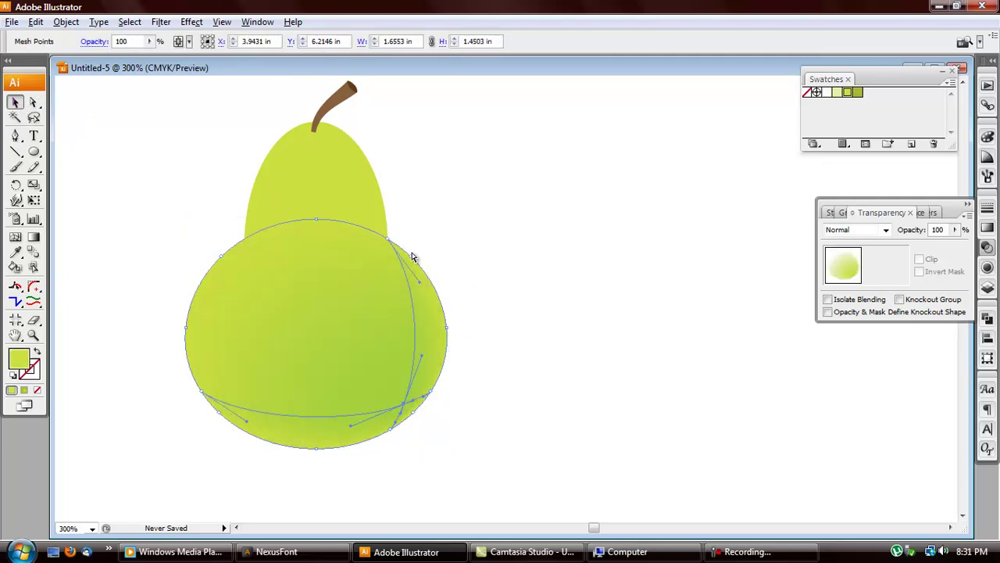
- Redo the dark green colouring of the lower oval's mesh points and deselect the oval
key("ctrl+shift+z")
left_click(440, 450)
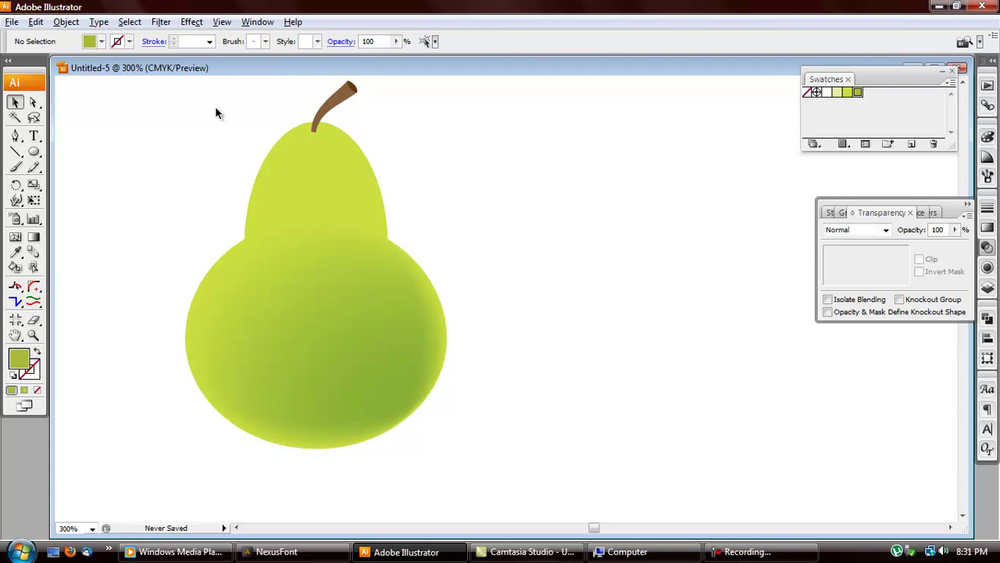
- Fill the front copy of the pear's upper oval with black made of 100% cyan, magenta, yellow and black
left_click(291, 168)
key("ctrl+shift+b")
key("ctrl+shift+b")
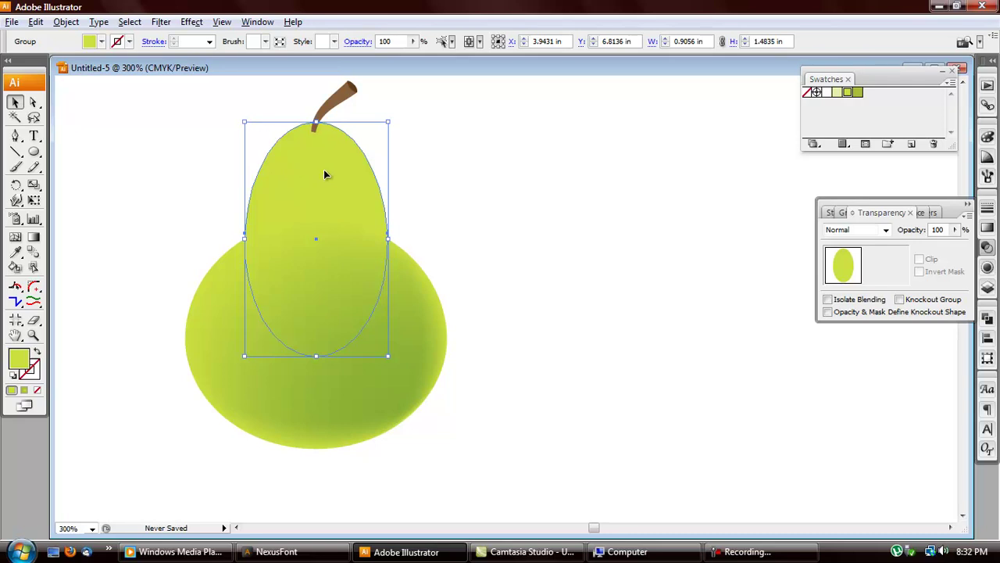
key("ctrl+shift+b")
key("ctrl+shift+b")
left_click(988, 154)
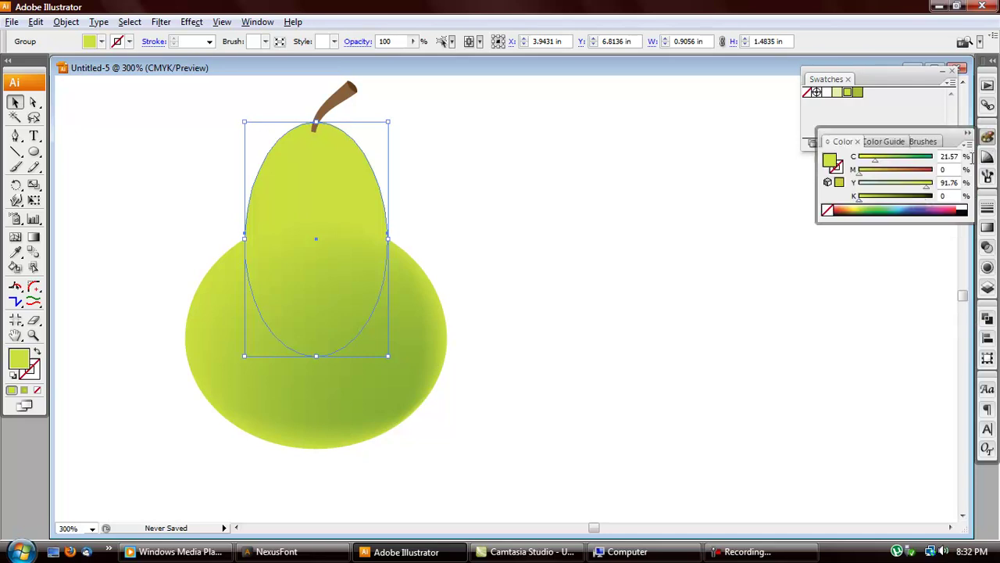
left_click_drag(919, 200, 932, 191)
left_click(934, 184)
left_click(934, 170)
left_click(932, 158)
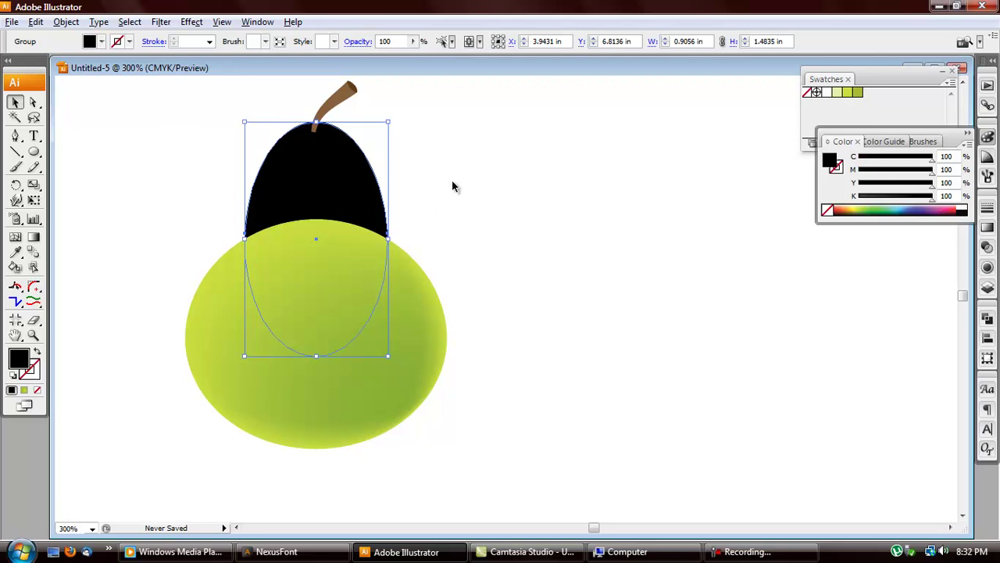
- Set the black upper oval's blending mode to Screen and deselect it
left_click(988, 226)
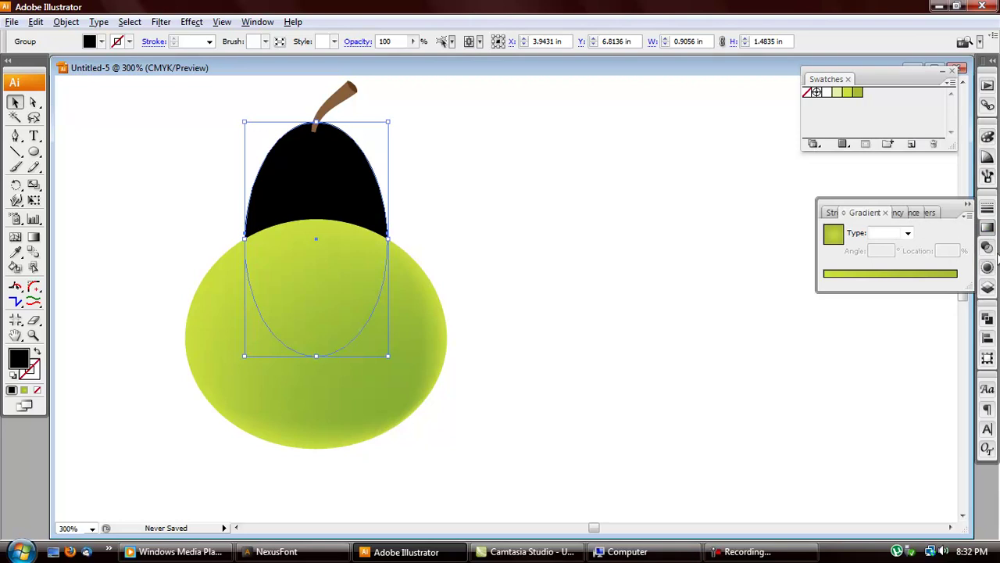
left_click(988, 247)
left_click(867, 230)
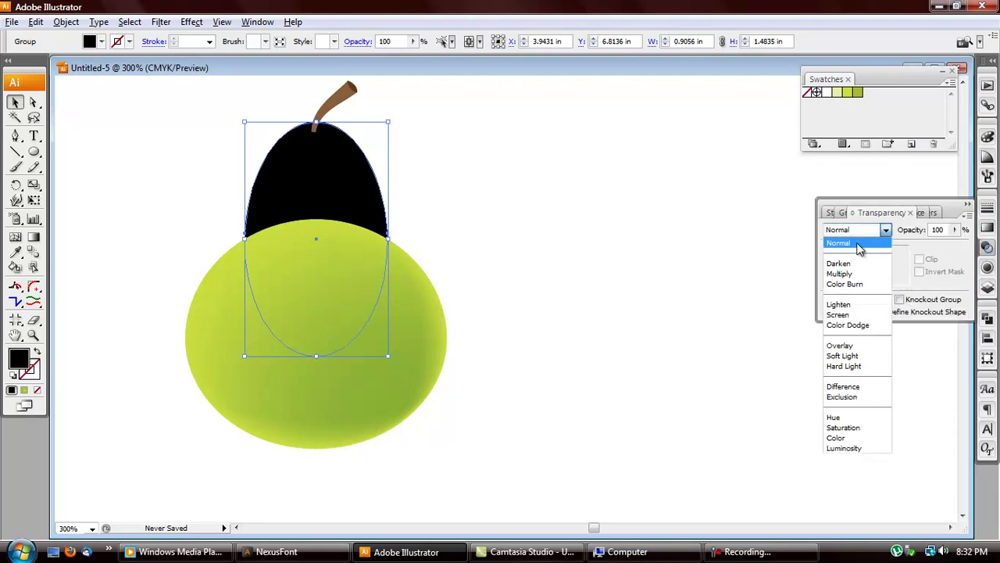
left_click(842, 307)
left_click(522, 213)
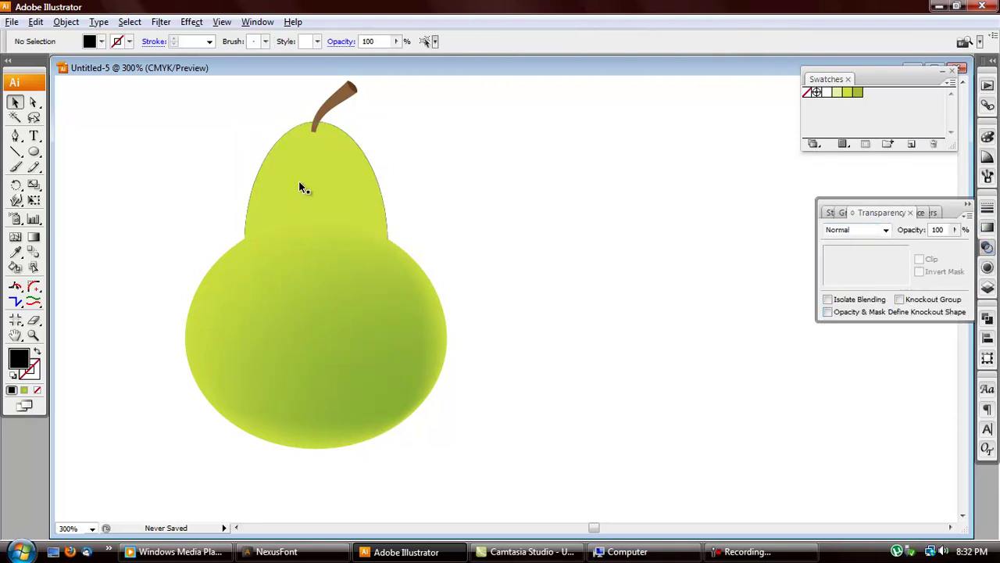
- Add a mesh point near the upper-left edge of the black Screen oval and colour it with the bright green swatch
scroll(331, 157, "up", 6, "alt")
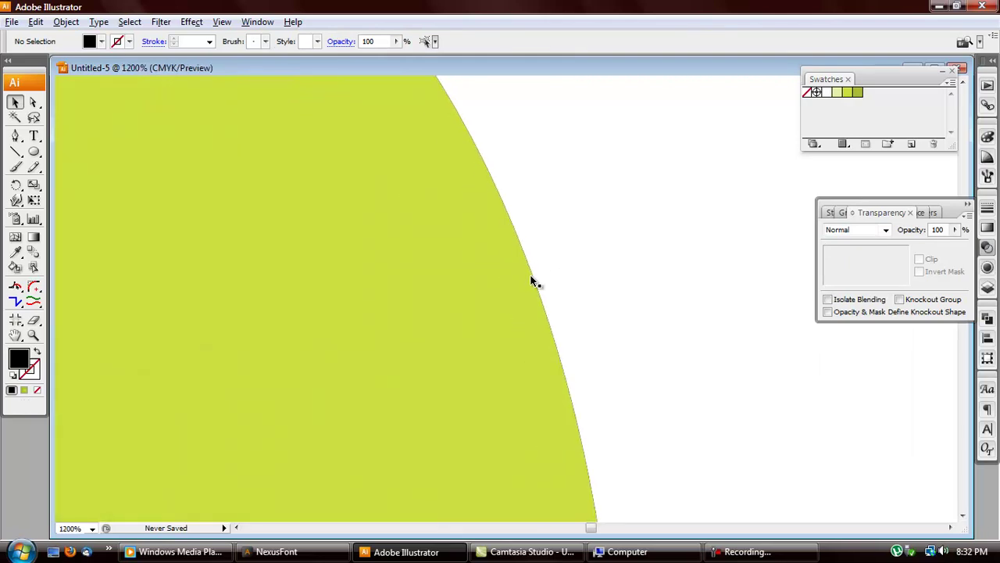
scroll(532, 280, "down", 5, "alt")
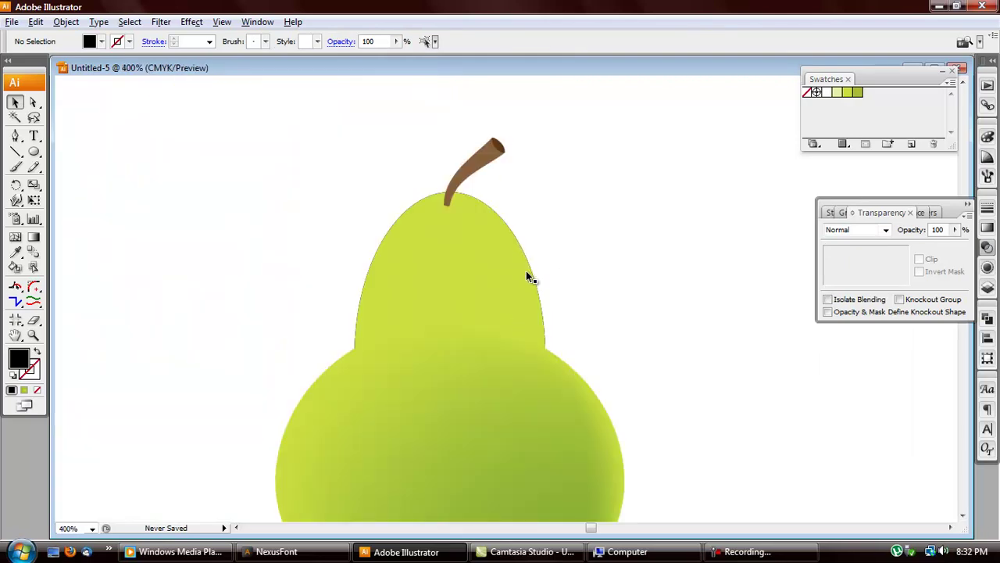
left_click(473, 268)
left_click(357, 270)
left_click(424, 253)
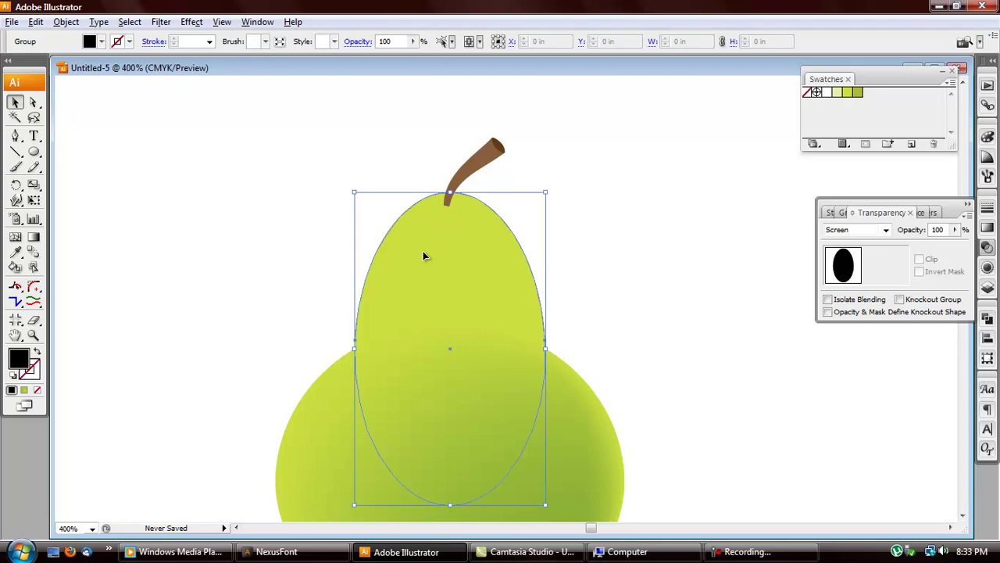
left_click(380, 199)
left_click(408, 226)
key("u")
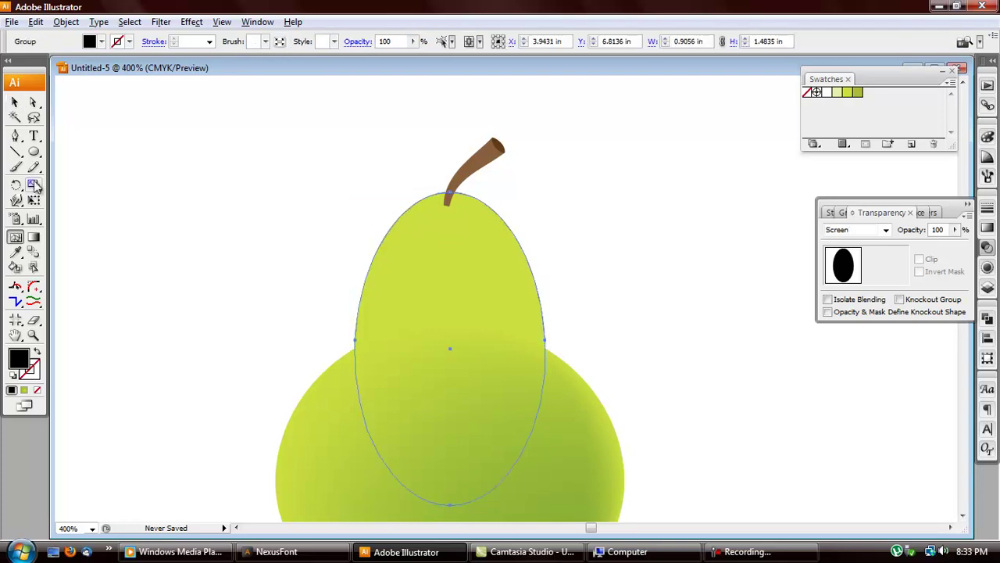
left_click(412, 224)
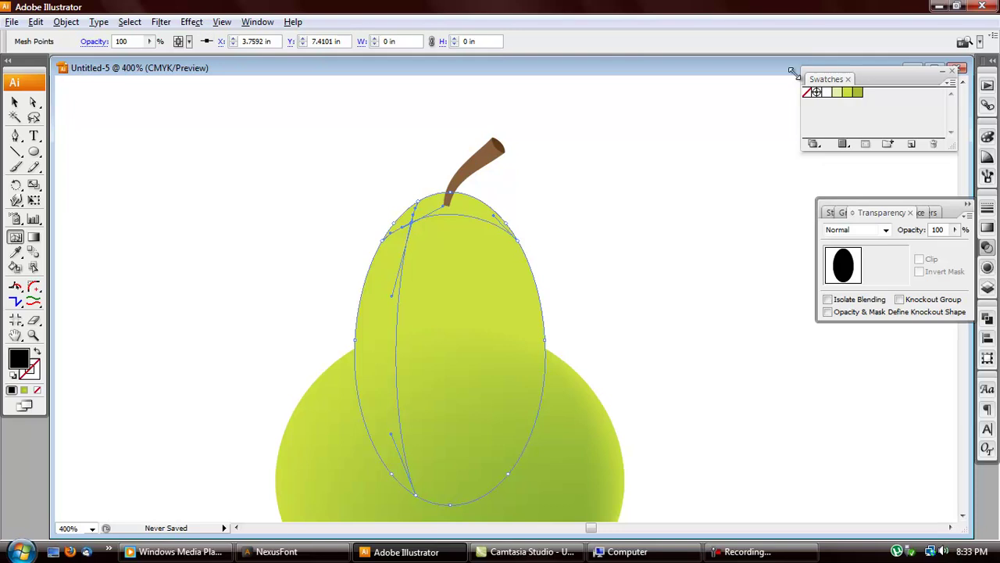
left_click(847, 92)
left_click(14, 102)
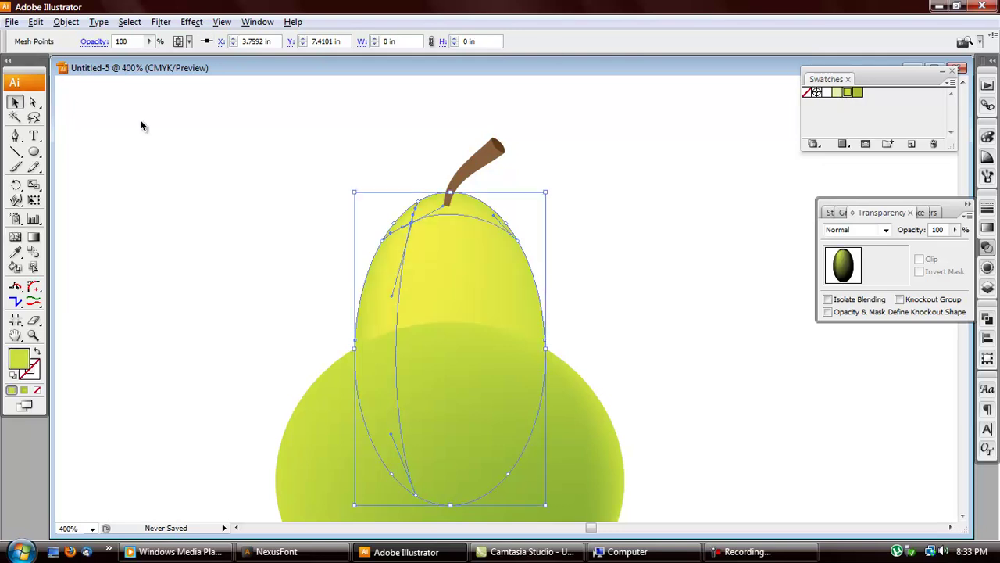
- Bring the upper mesh oval and the stem in front of the lower oval, keeping the stem on top, and deselect them
left_click(500, 147, "shift")
left_click_drag(500, 143, 500, 141)
left_click(297, 206)
left_click(461, 197)
left_click(479, 165, "shift")
left_click_drag(498, 151, 498, 149)
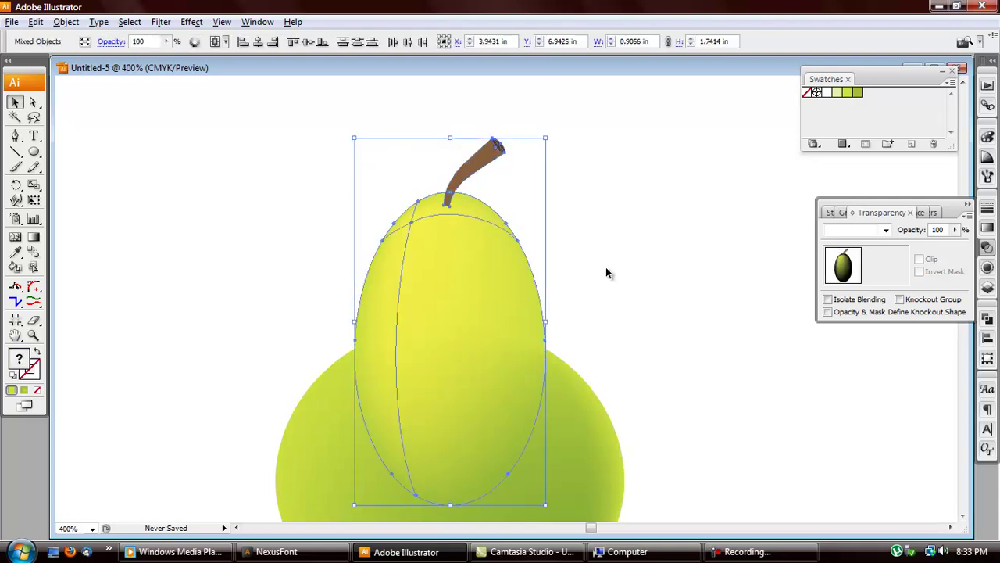
left_click(643, 360)
- Try adding mesh points at mid-height near the upper oval's left vertical mesh line, and undo them
key("ctrl+minus")
scroll(630, 390, "down", 2)
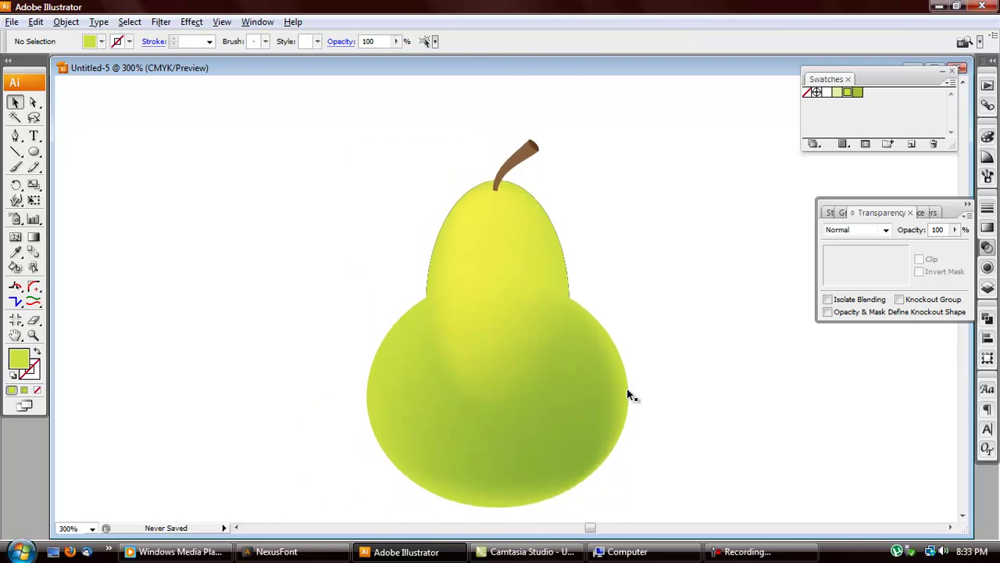
left_click(457, 311)
key("u")
left_click(462, 289)
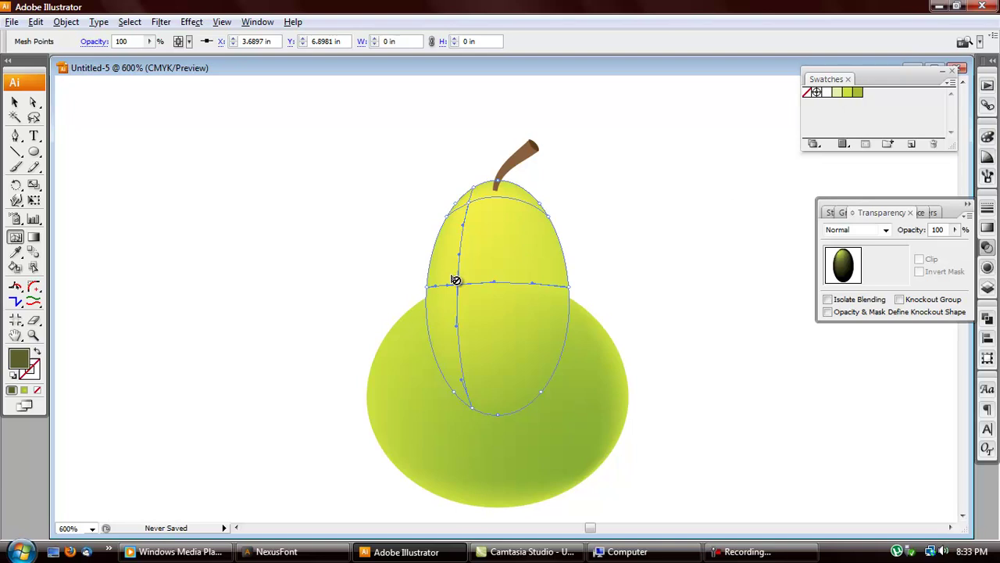
scroll(458, 279, "up", 2)
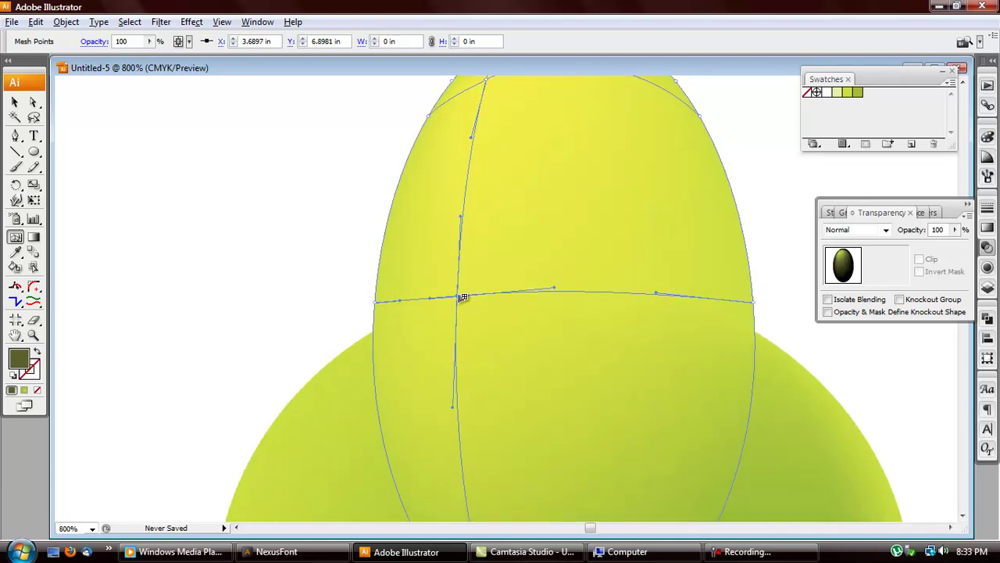
left_click(465, 297)
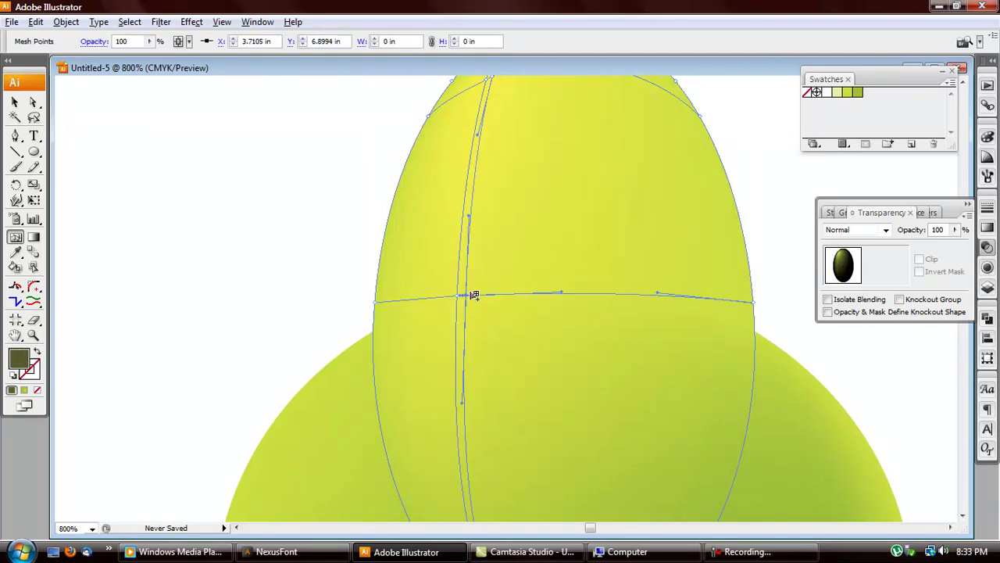
key("ctrl+z")
key("ctrl+z")
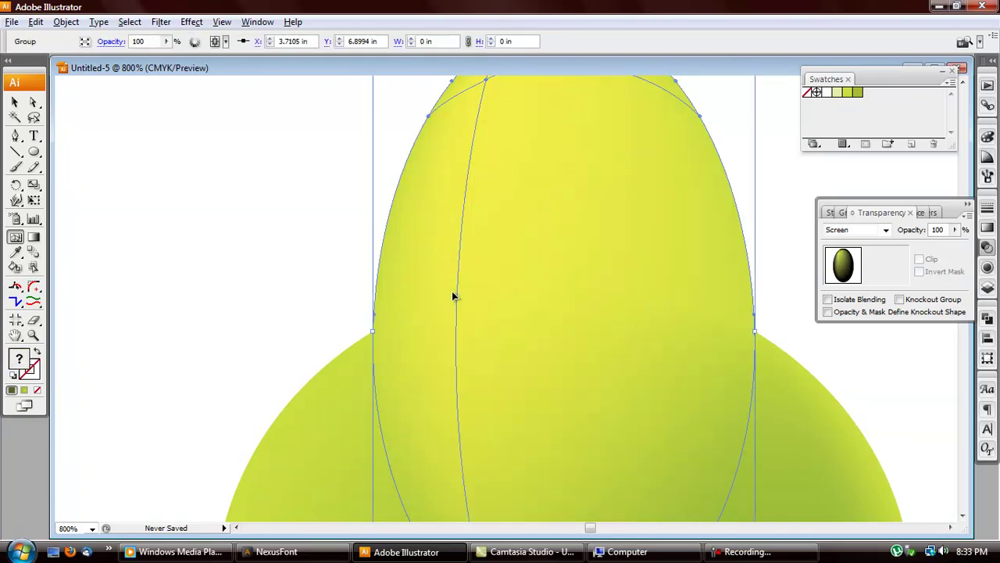
- Add a mesh point on the upper oval's vertical mesh line at mid-height, colour it 100% in all four CMYK channels and deselect
left_click(462, 295)
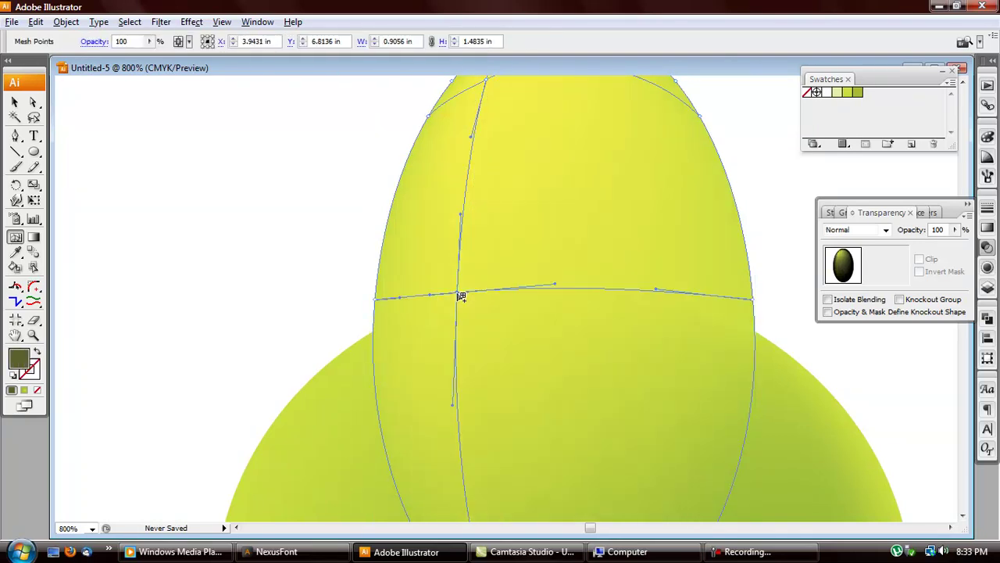
key("ctrl+minus")
left_click(987, 136)
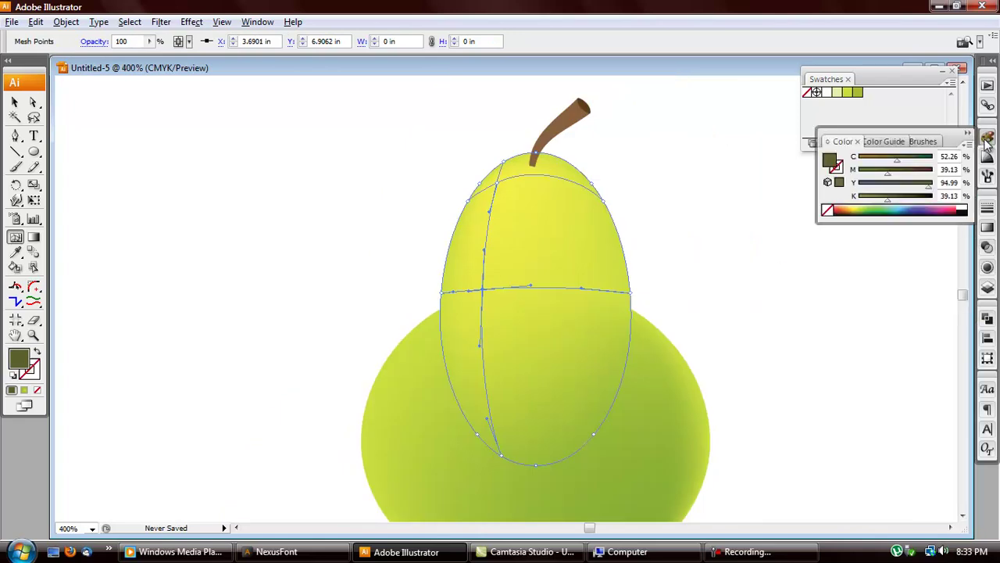
left_click_drag(928, 202, 944, 156)
key("v")
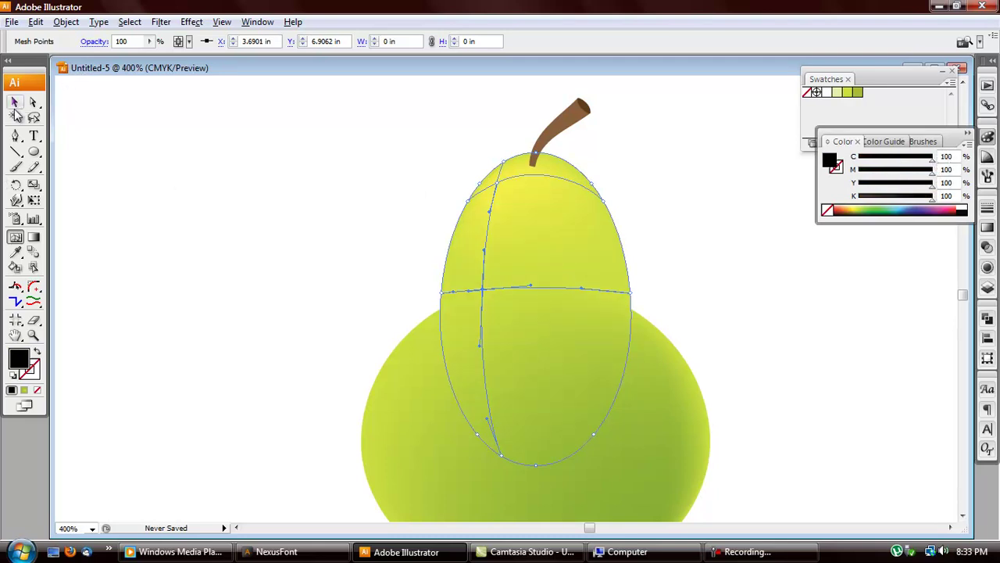
left_click(434, 123)
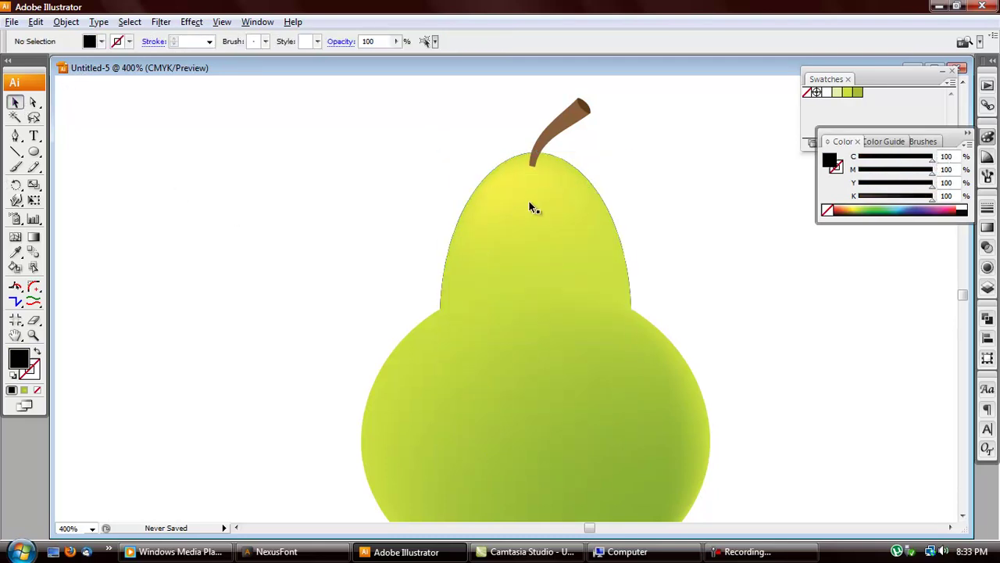
- Examine the shading of the whole pear and the mesh of its upper and lower ovals
scroll(545, 248, "down", 2)
scroll(637, 263, "right", 2)
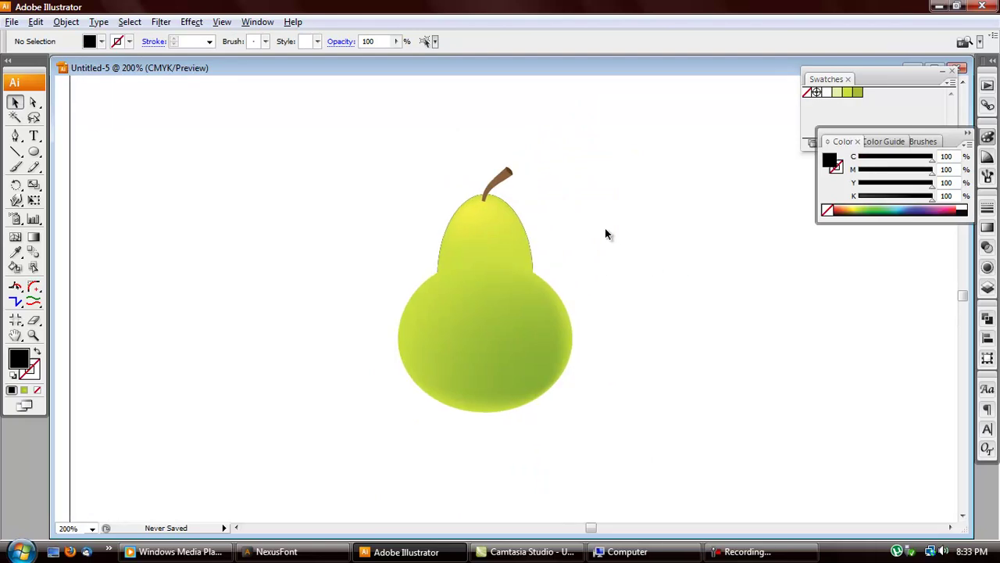
left_click(459, 317)
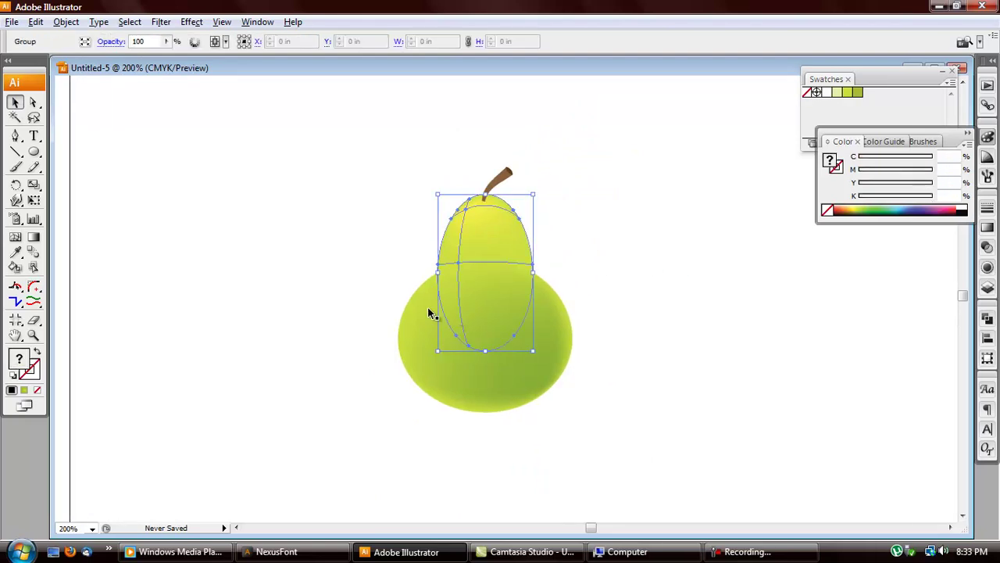
left_click(439, 331)
left_click(500, 292)
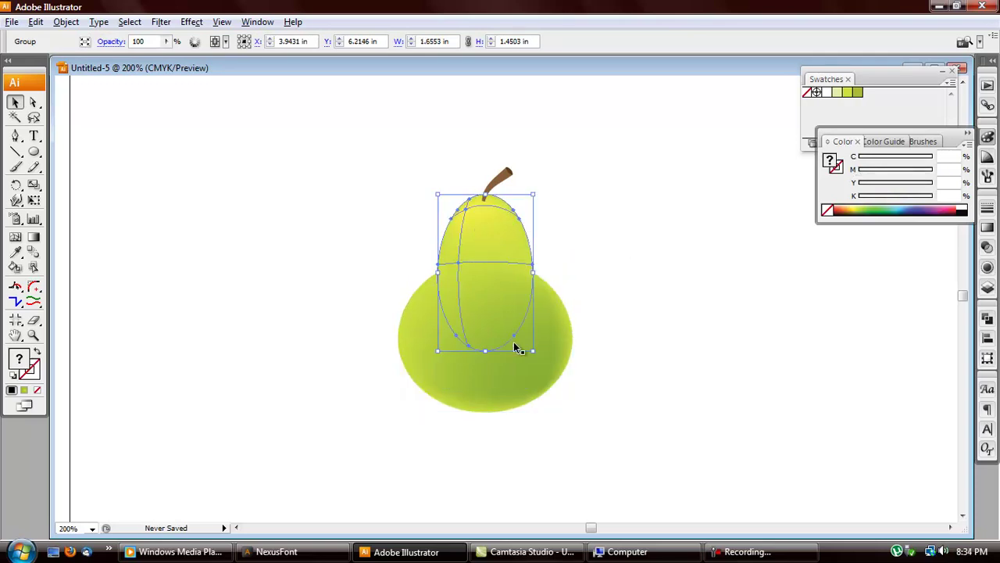
left_click(612, 232)
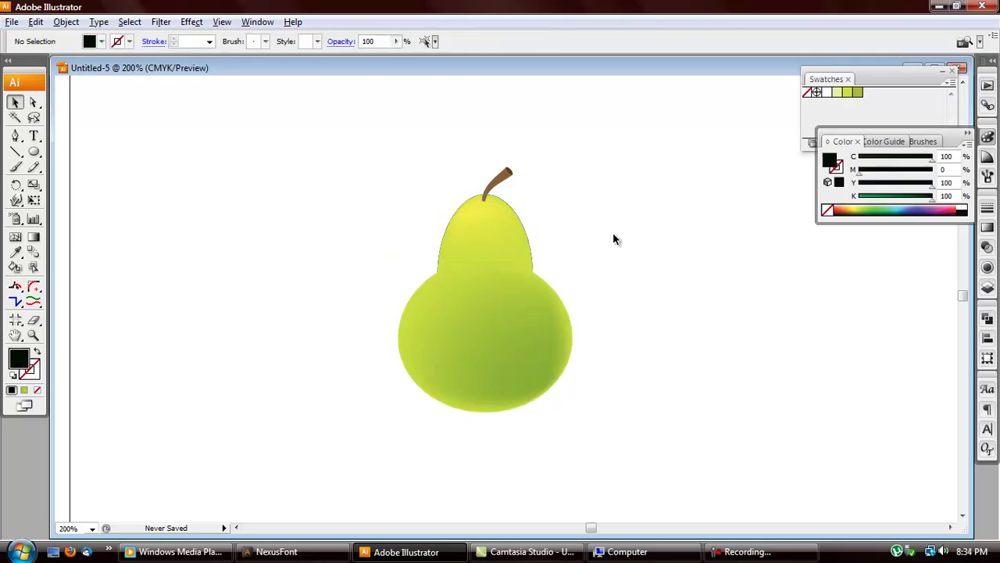
left_click(475, 258)
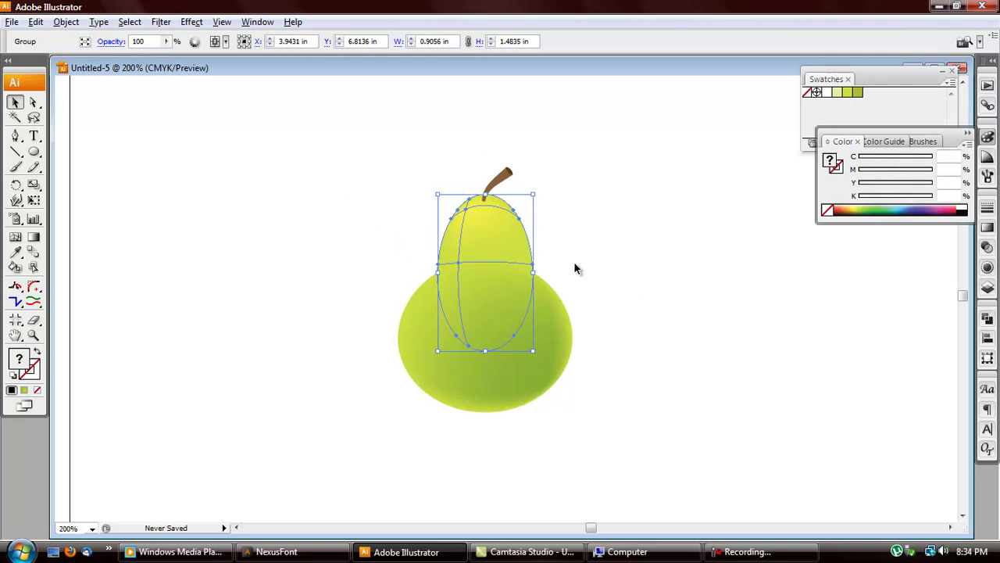
left_click(635, 253)
left_click(453, 236)
left_click(400, 181)
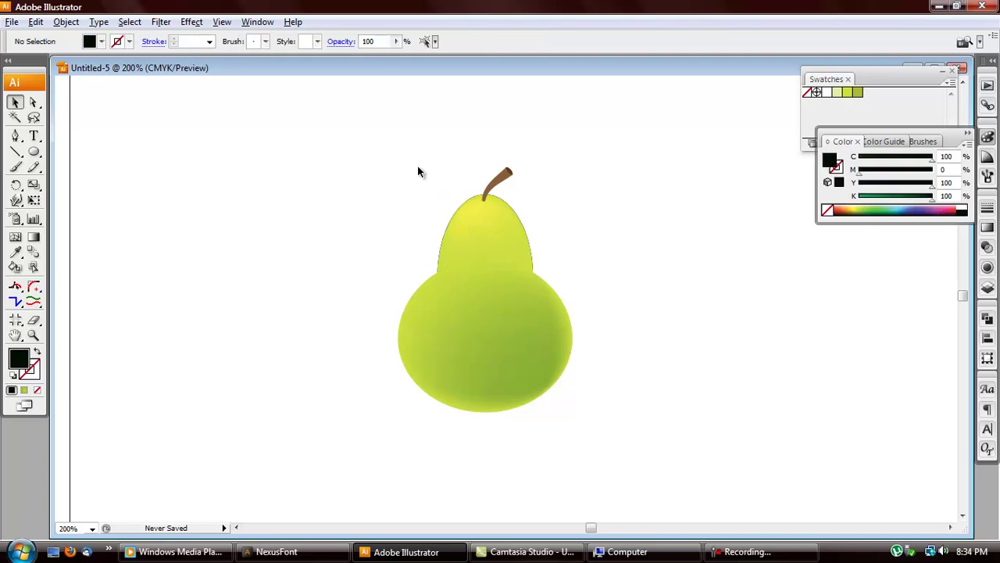
- Draw a closed black Pen shape about 0.46 by 0.39 in over the stem's lower-right side, curving along it from base past tip
left_click(586, 190, "ctrl+space")
left_click(587, 191, "ctrl+alt+space")
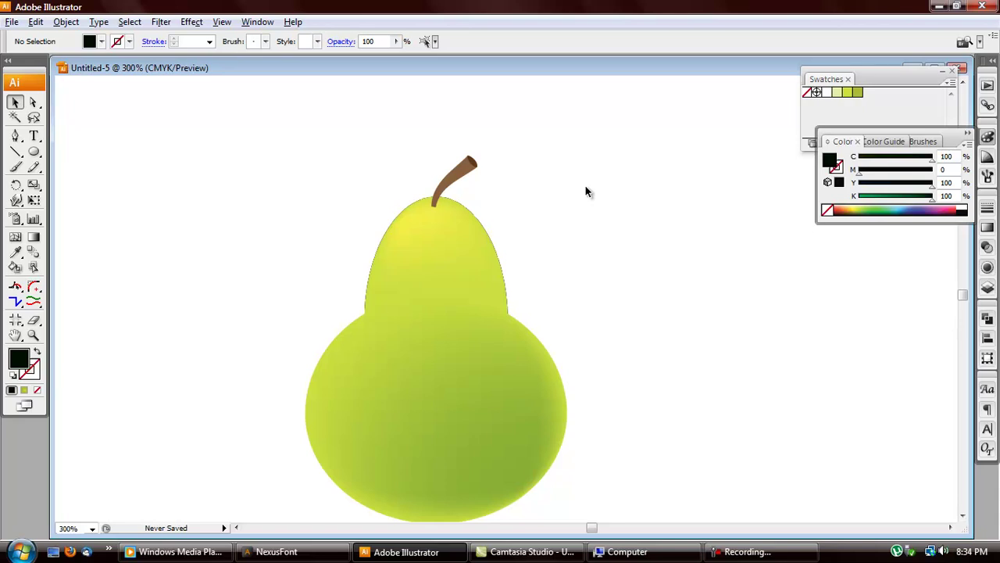
left_click(489, 181, "ctrl+space")
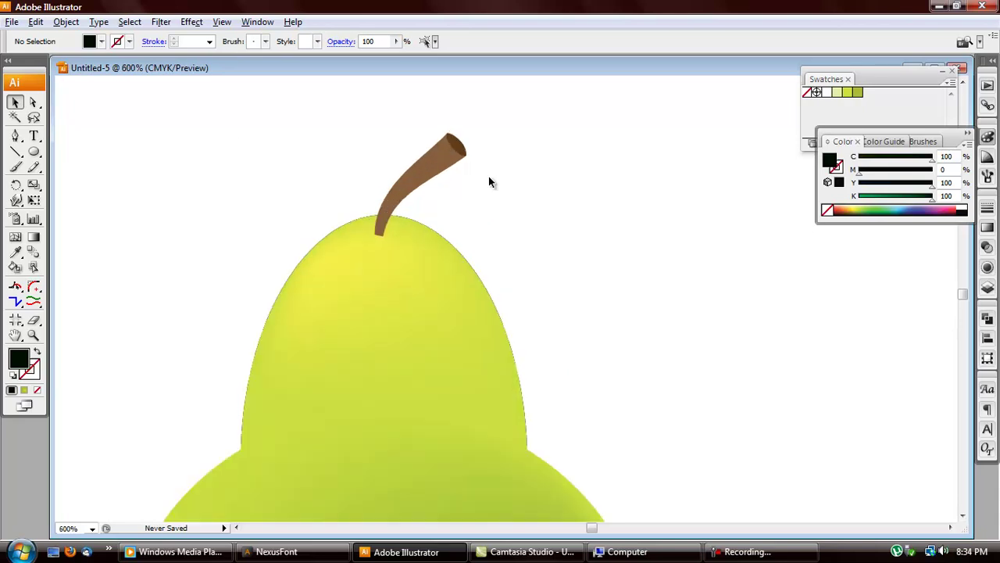
left_click(480, 217, "ctrl+space")
left_click(478, 215, "ctrl+alt+space")
left_click(476, 217, "ctrl+space")
key("p")
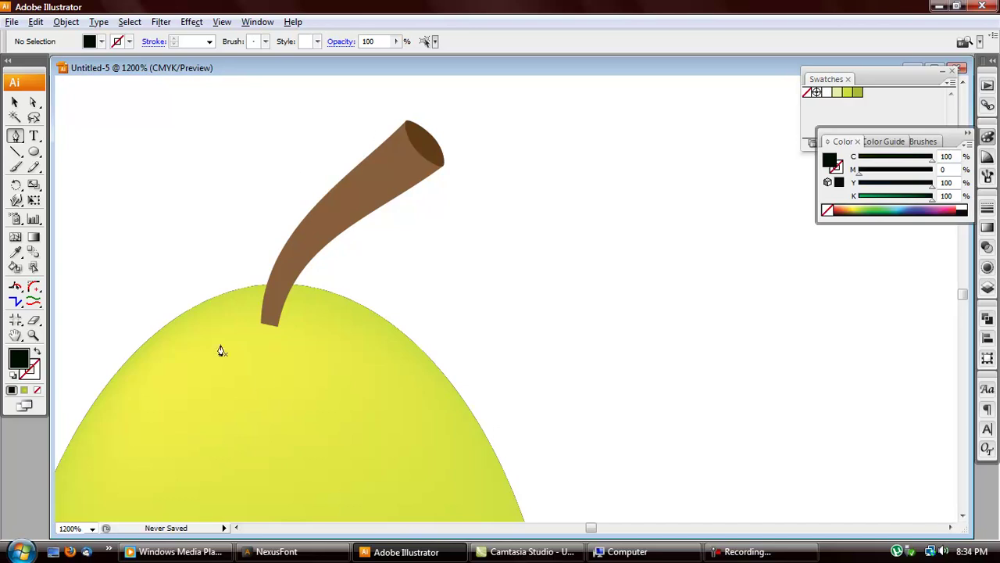
left_click(268, 344)
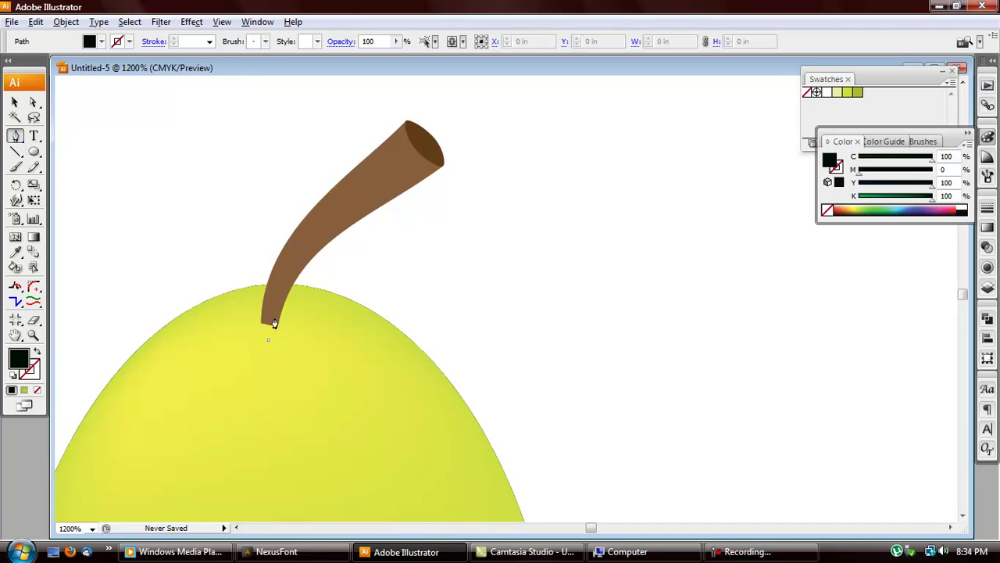
left_click_drag(451, 150, 662, 105)
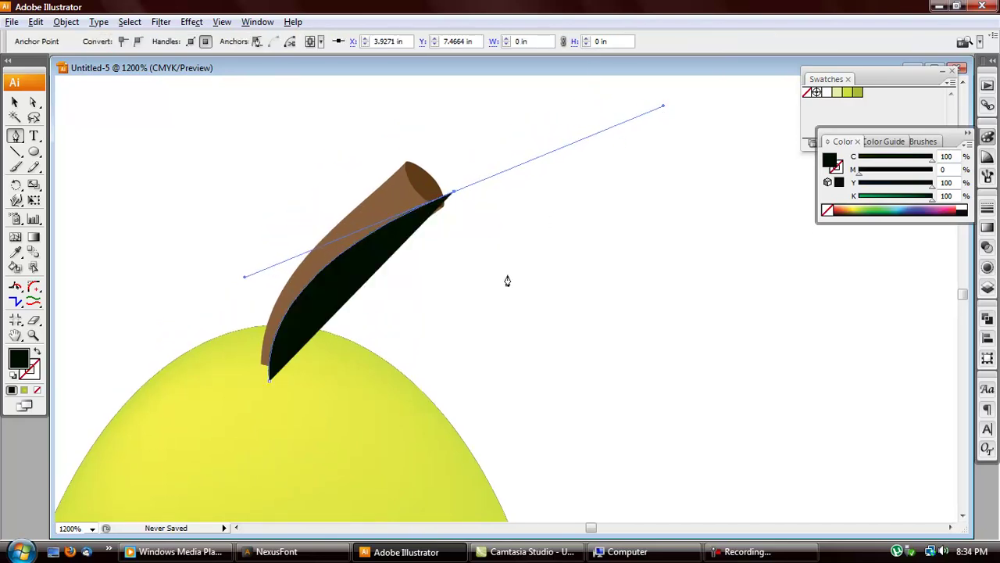
left_click(502, 286)
left_click(310, 411)
left_click(271, 386)
left_click(14, 101)
left_click(453, 239)
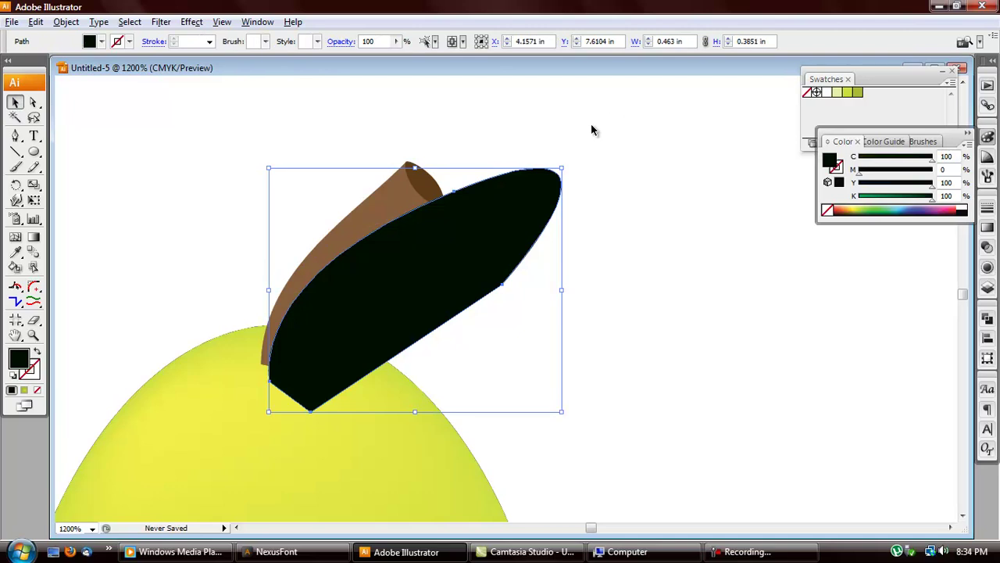
- Recolour the black shape over the stem with the stem's brown fill using the Eyedropper tool
left_click(545, 284)
left_click(481, 259)
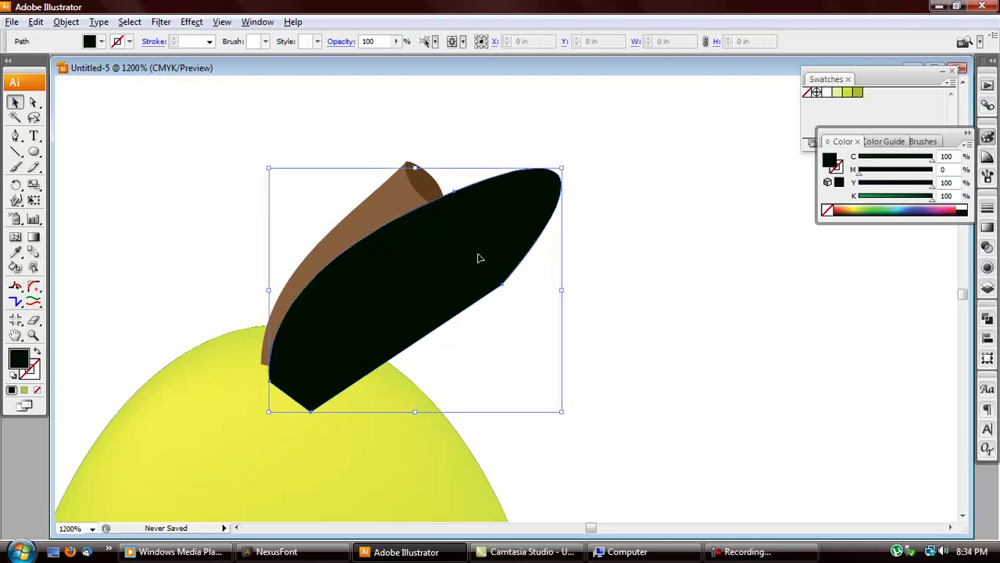
key("i")
left_click(393, 191)
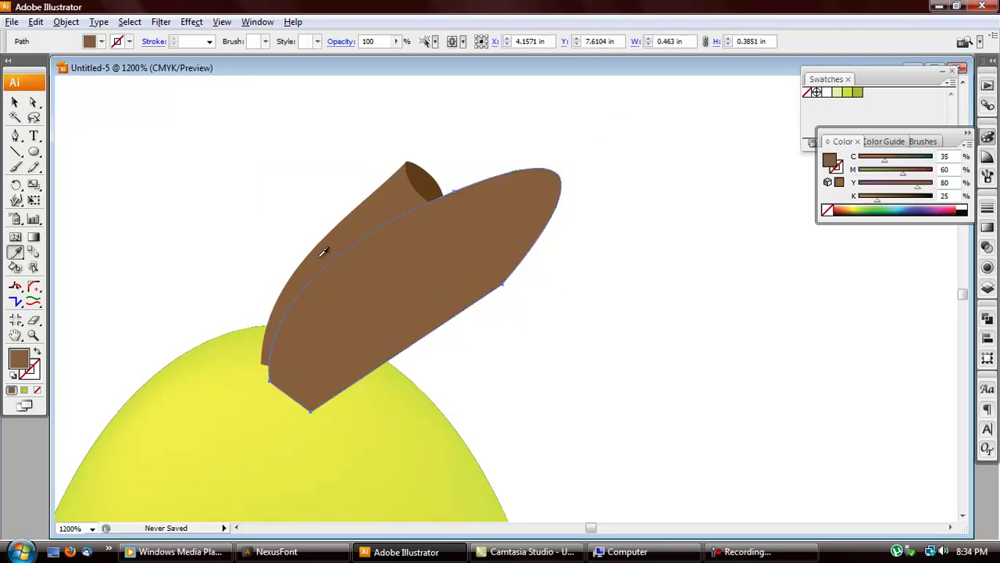
left_click(19, 103)
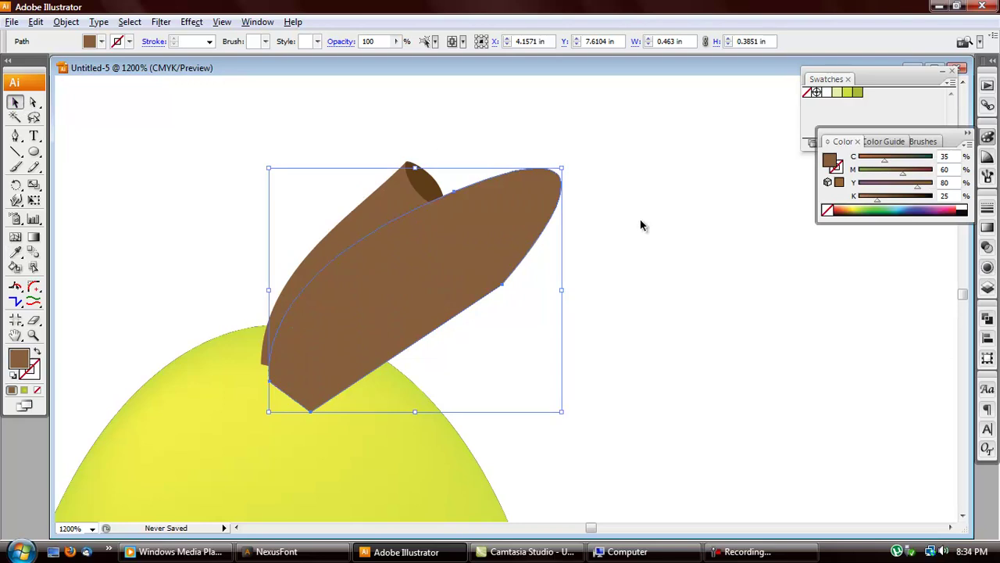
- Set the blending mode of the brown shape to Multiply and deselect it
left_click(987, 245)
left_click(857, 229)
left_click(847, 271)
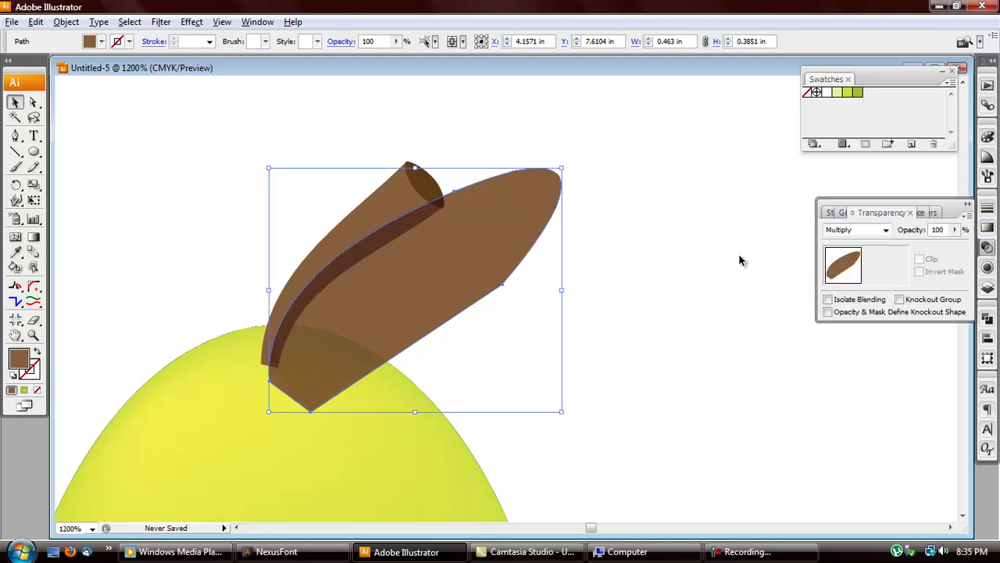
left_click(618, 264)
- Apply a Gaussian Blur effect with a 7-pixel radius to the Multiply shape over the stem and deselect it
left_click(344, 280)
left_click(334, 180)
left_click(386, 241)
left_click(192, 21)
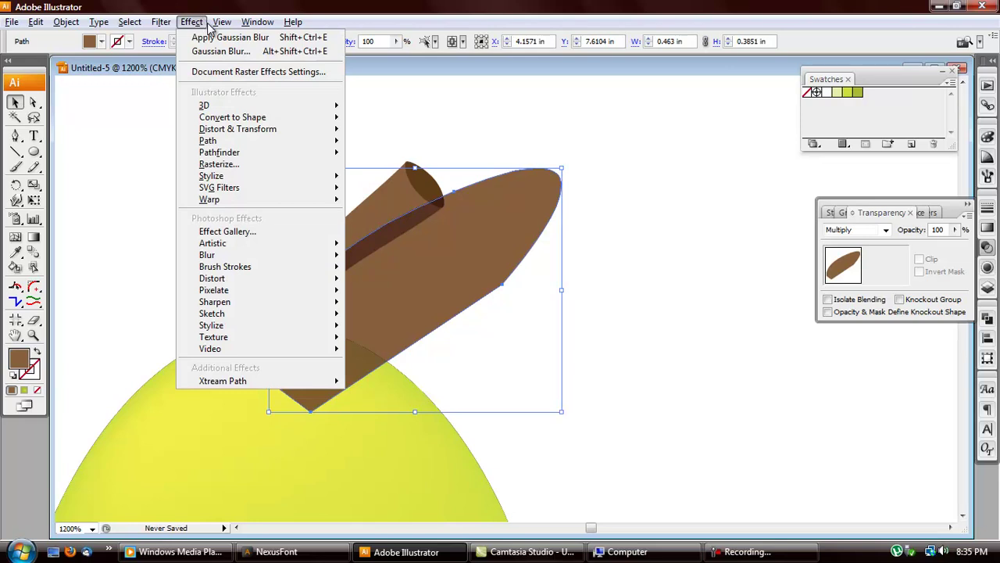
left_click(210, 52)
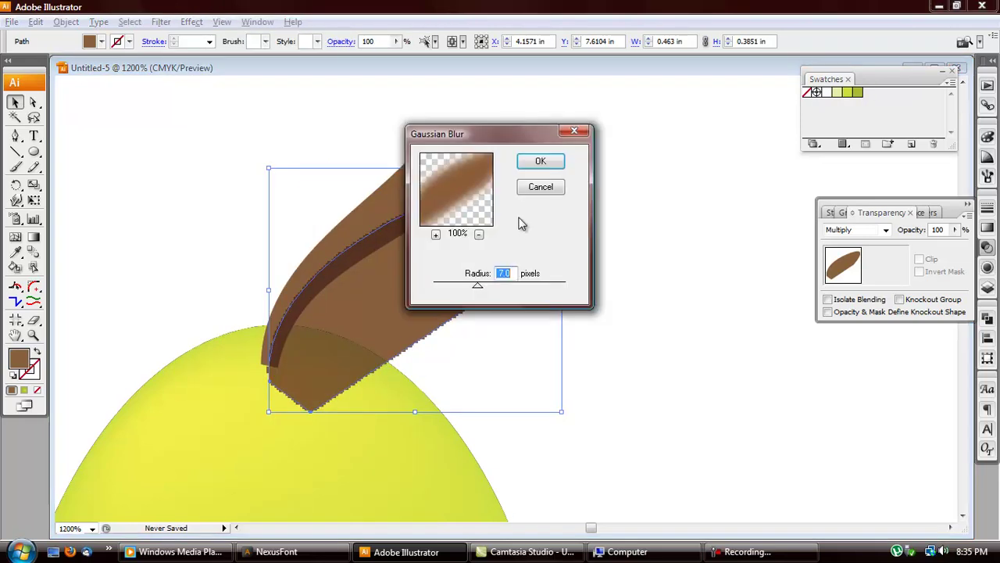
left_click_drag(476, 142, 570, 138)
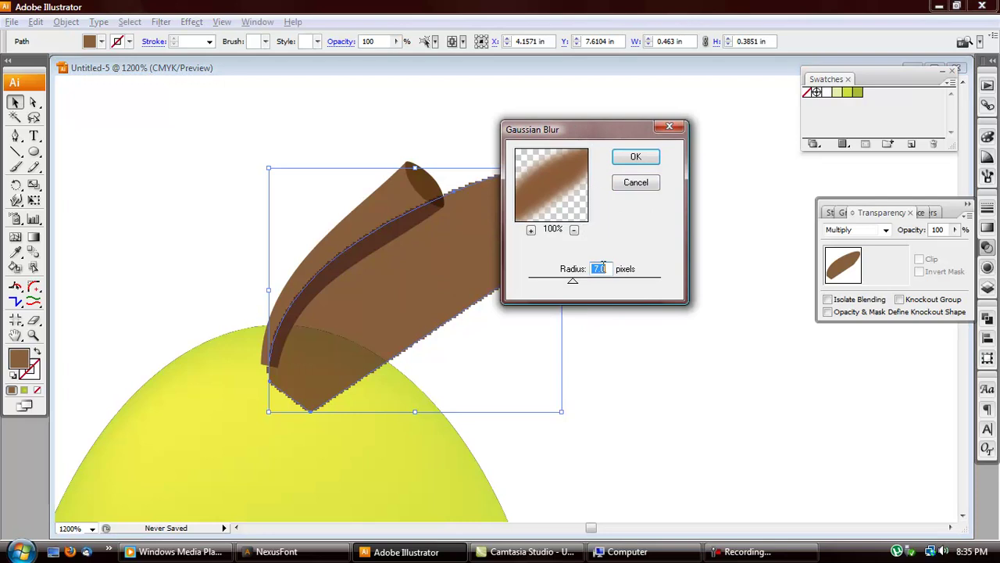
left_click(639, 159)
left_click(423, 136)
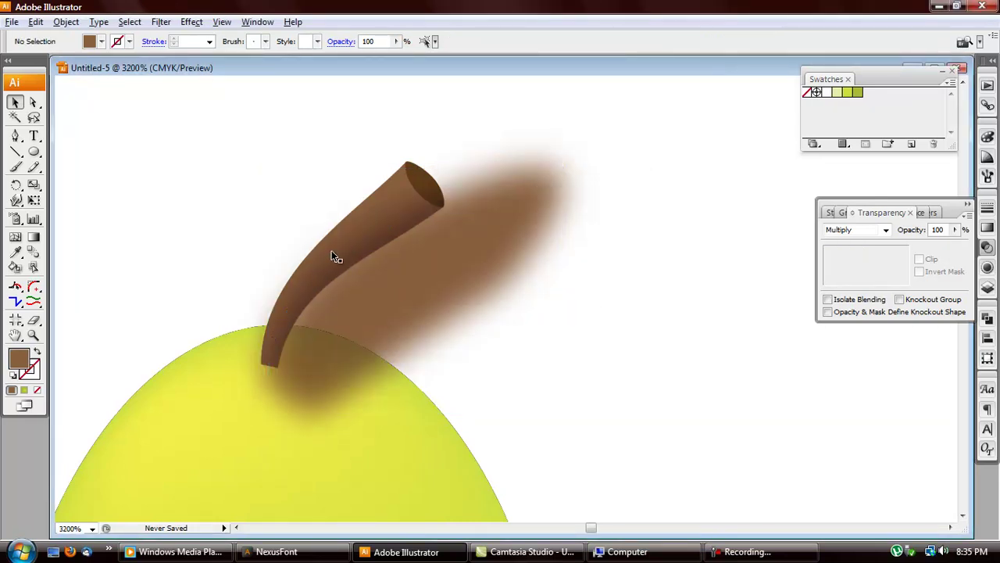
- Place a copy of the brown stem body directly in front of the blurred shape
key("ctrl+=")
key("ctrl+=")
key("ctrl+-")
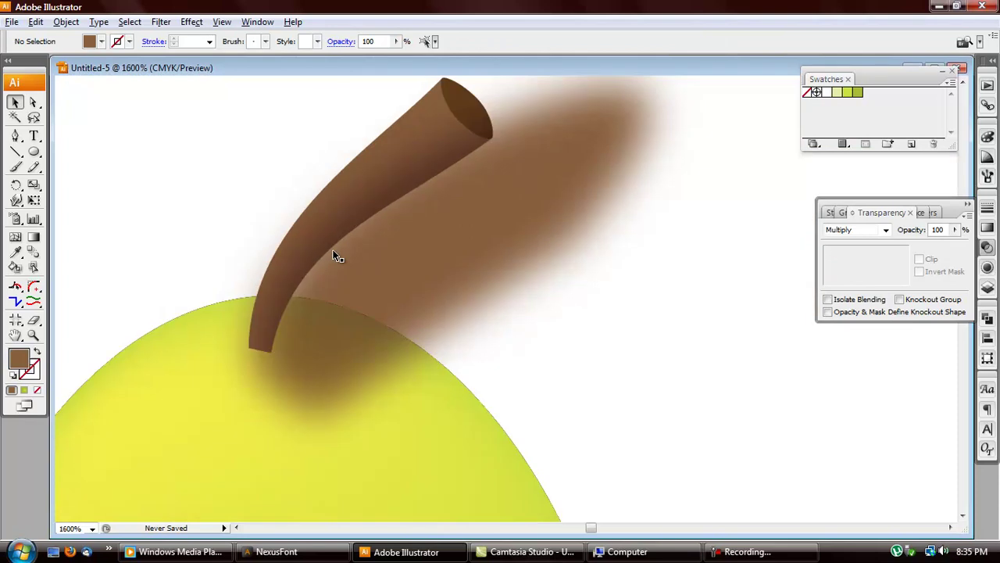
left_click(437, 185)
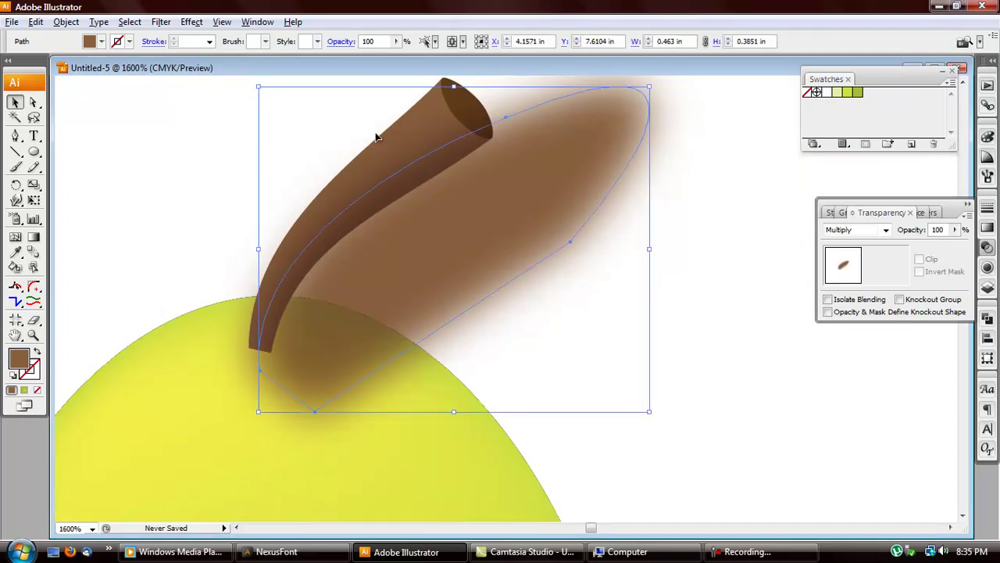
left_click_drag(363, 111, 382, 143)
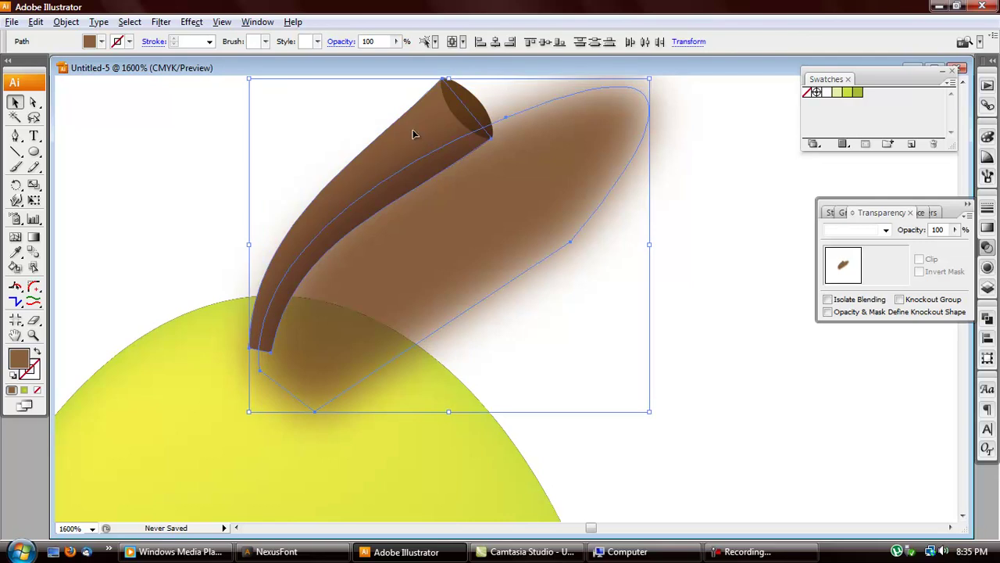
left_click(430, 192, "shift")
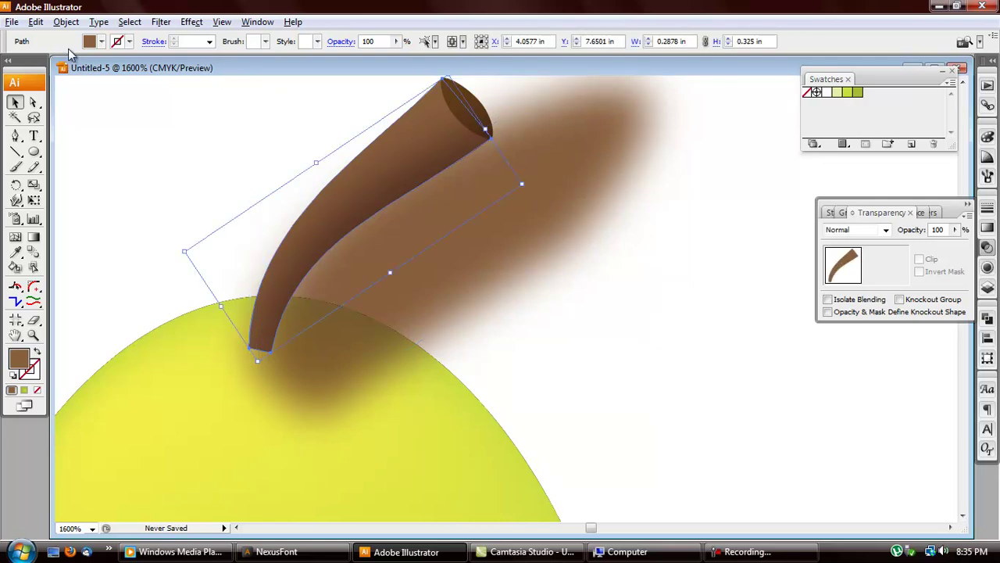
key("ctrl+shift+b")
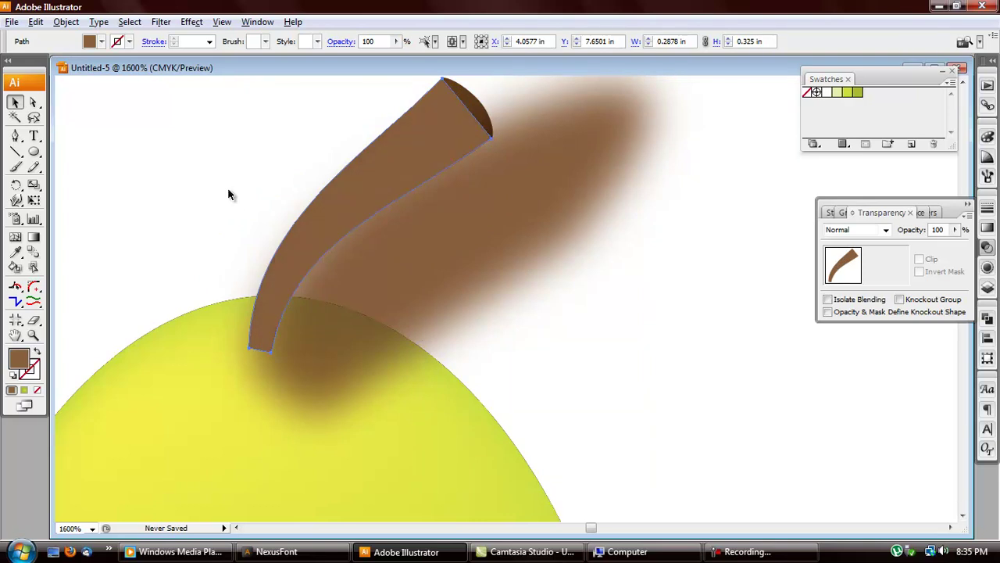
key("ctrl+shift+b")
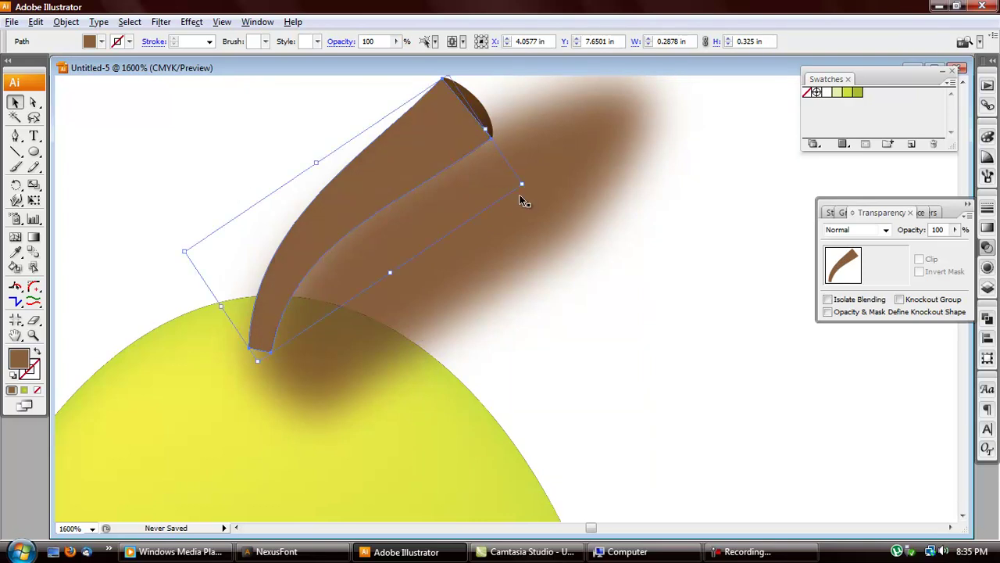
- Make a clipping mask from the front stem copy and the blurred shape, and deselect
left_click(516, 226)
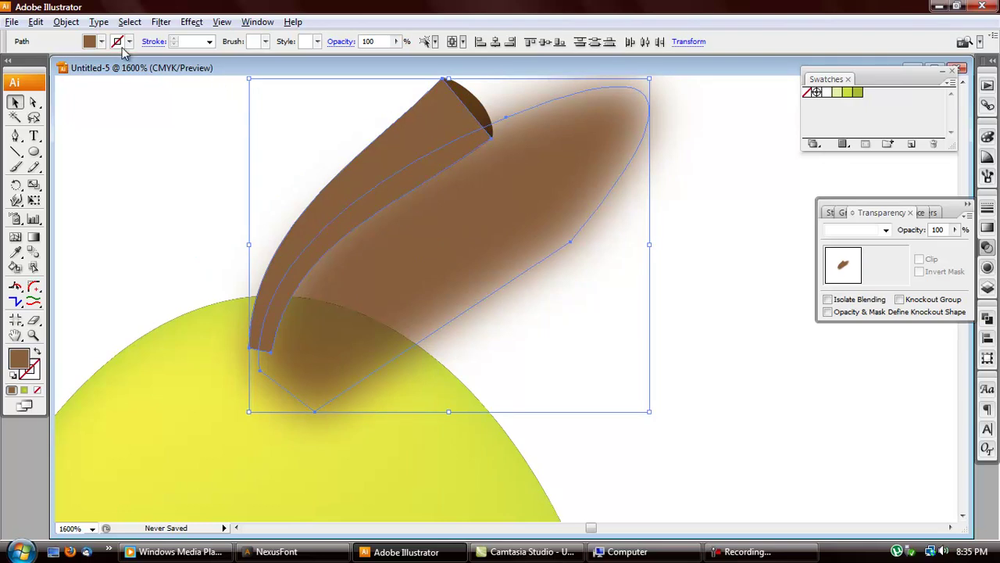
left_click(65, 22)
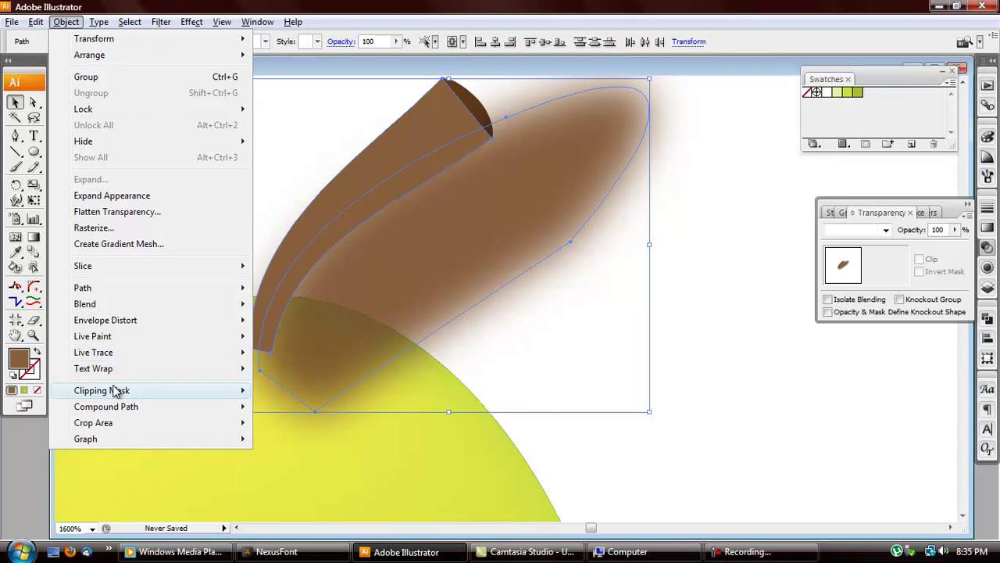
mouse_move(116, 391)
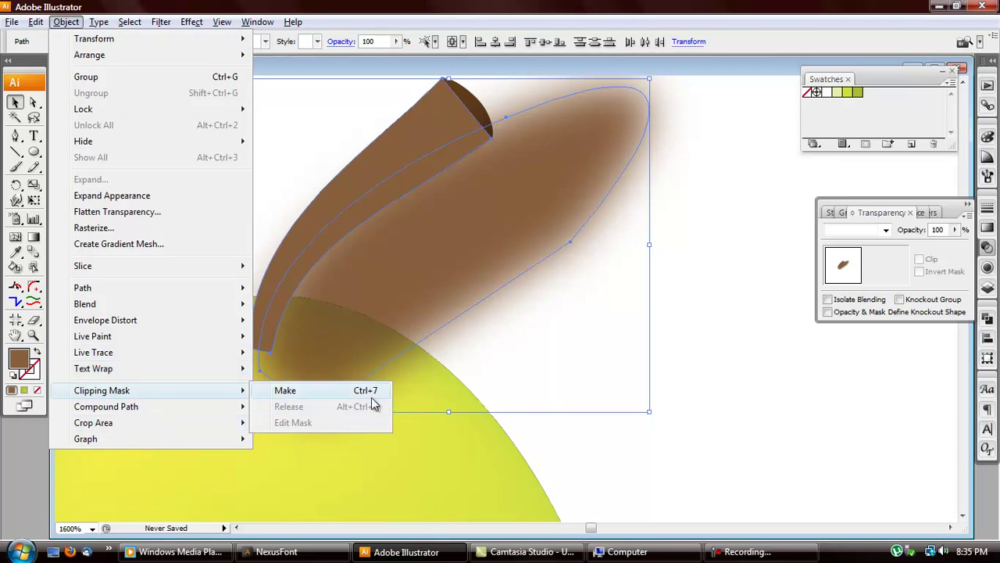
left_click(361, 391)
left_click(559, 215)
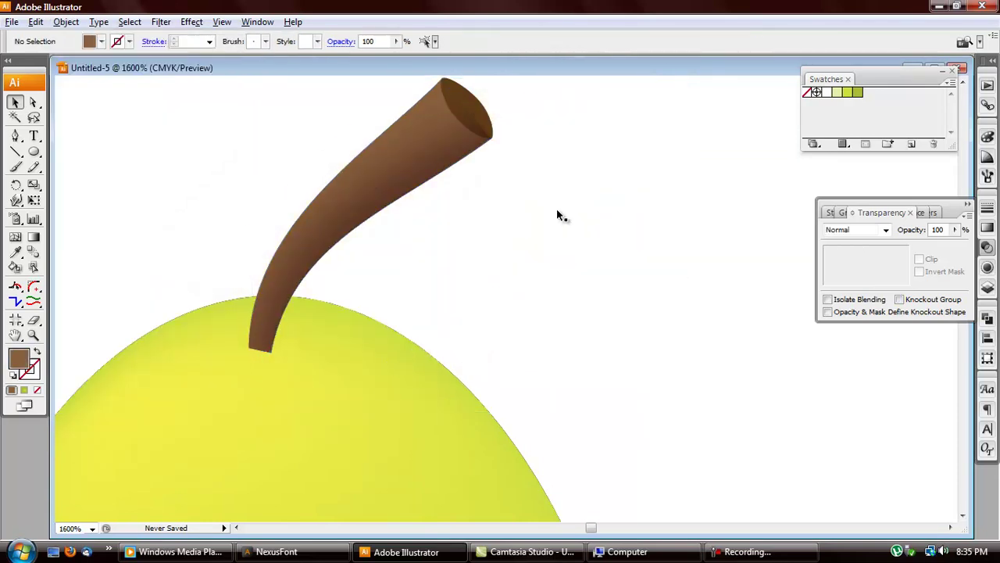
- Examine the clipped shading on the stem, its dark tip oval and the whole pear
left_click(462, 150)
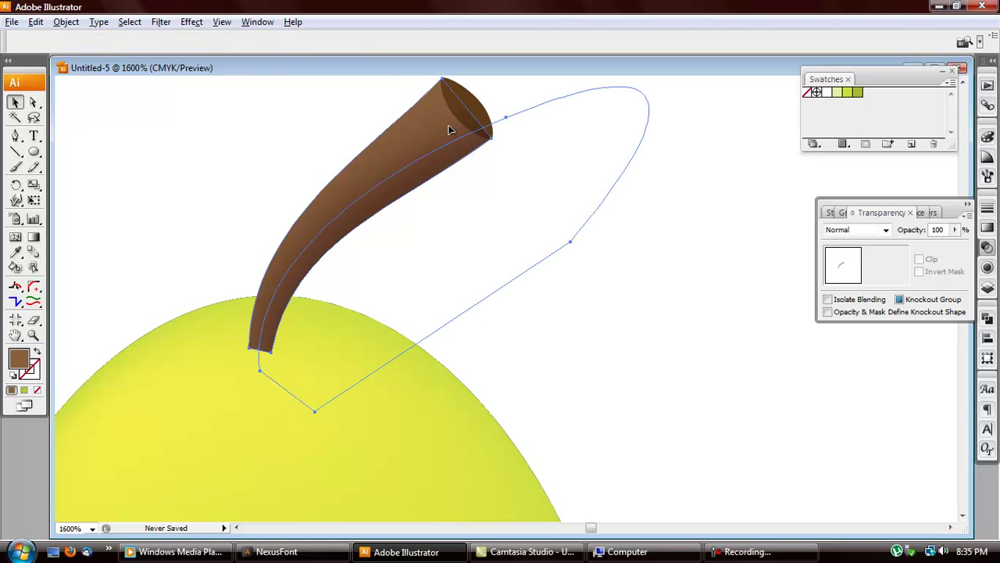
left_click(483, 106)
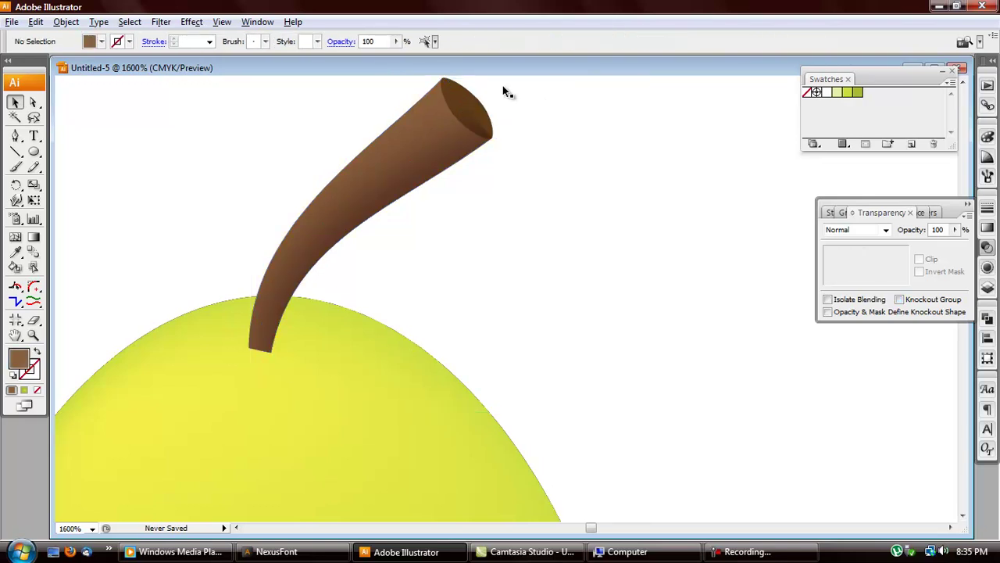
scroll(508, 121, "up", 1)
scroll(509, 124, "up", 3)
left_click_drag(469, 186, 464, 229)
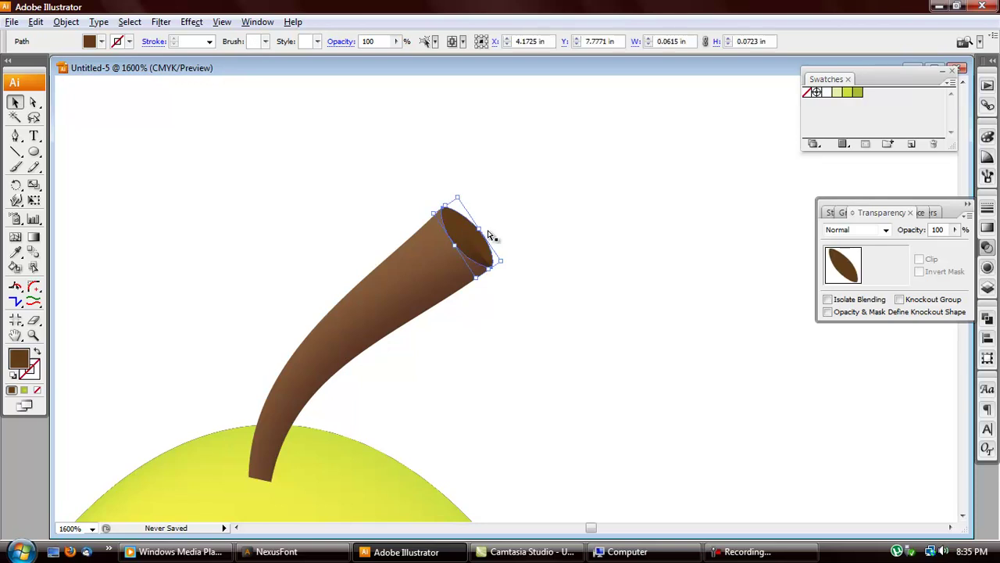
left_click(488, 230)
left_click(426, 138)
key("ctrl+minus")
key("ctrl+minus")
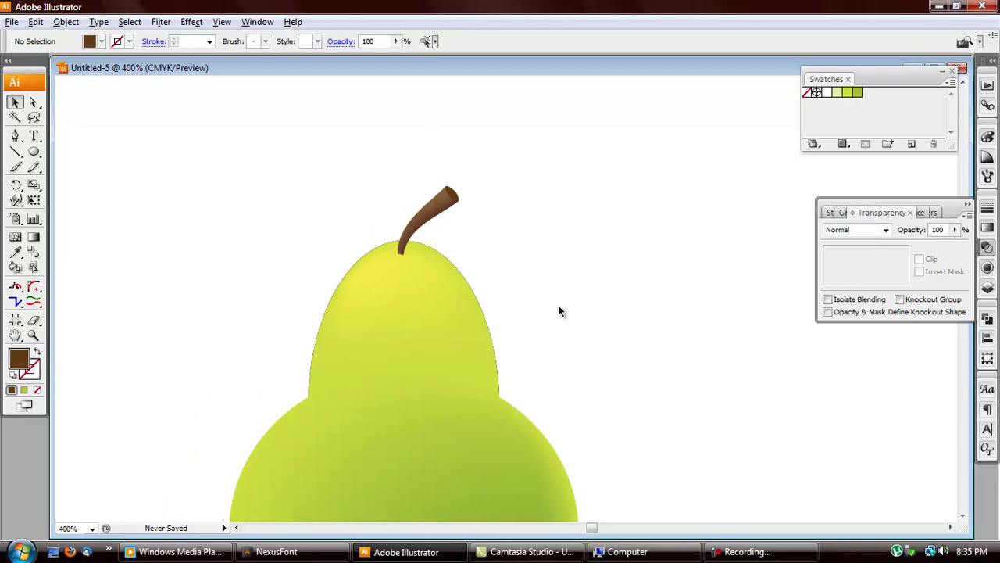
key("ctrl+minus")
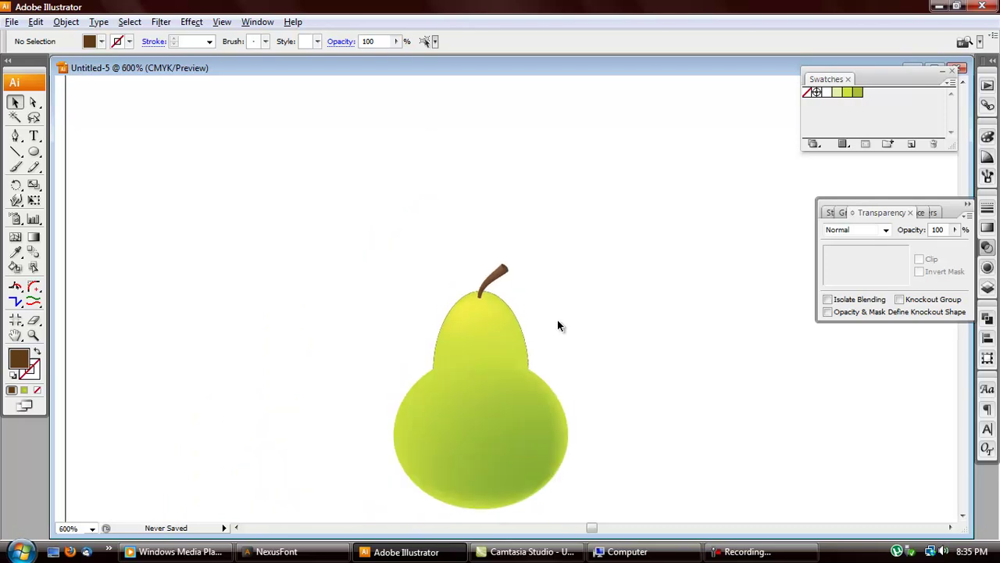
- Select the blurred shape inside the stem's clipping group for editing and show its appearance attributes
key("ctrl+plus")
key("ctrl+plus")
left_click(375, 189)
key("ctrl+plus")
key("ctrl+plus")
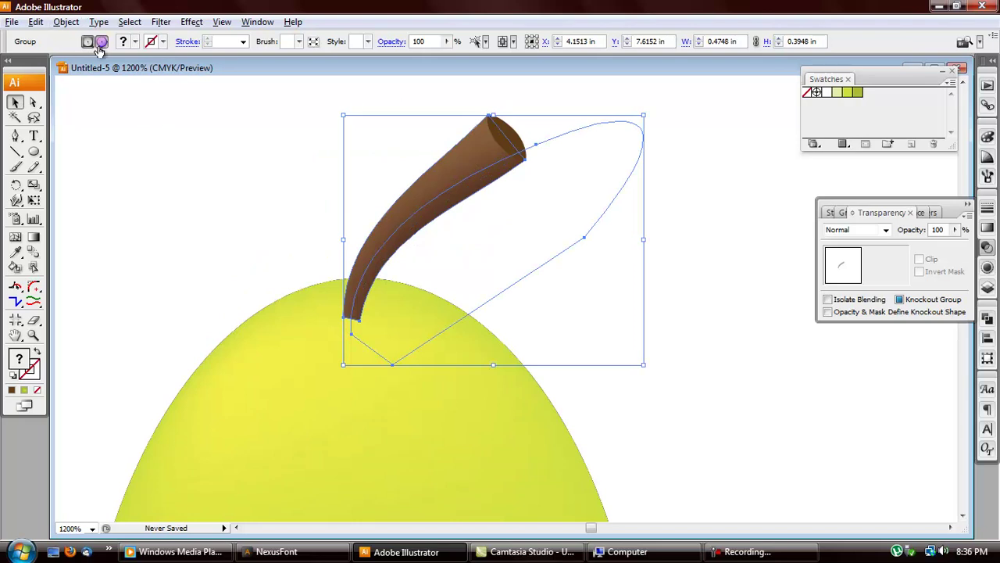
left_click(100, 41)
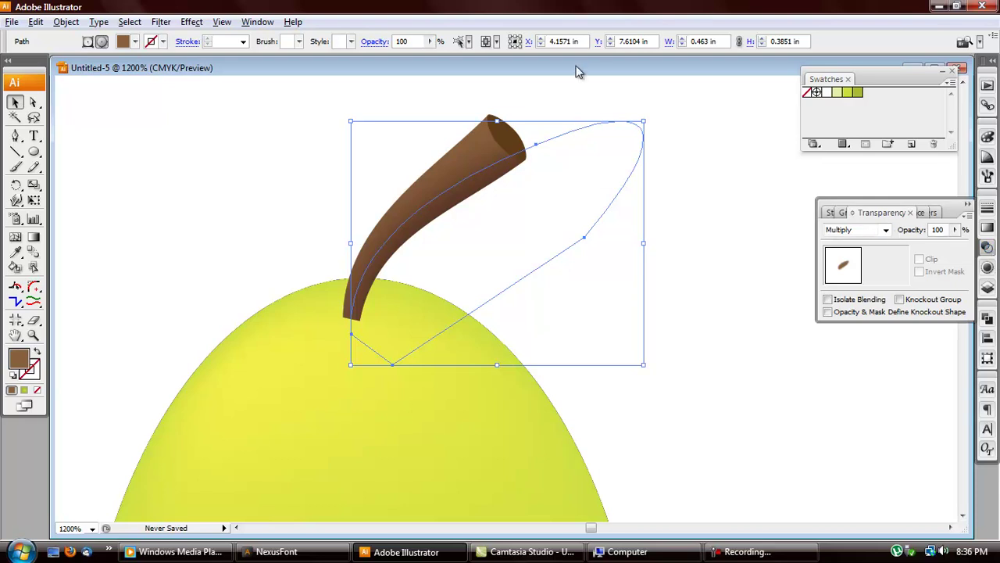
left_click(987, 267)
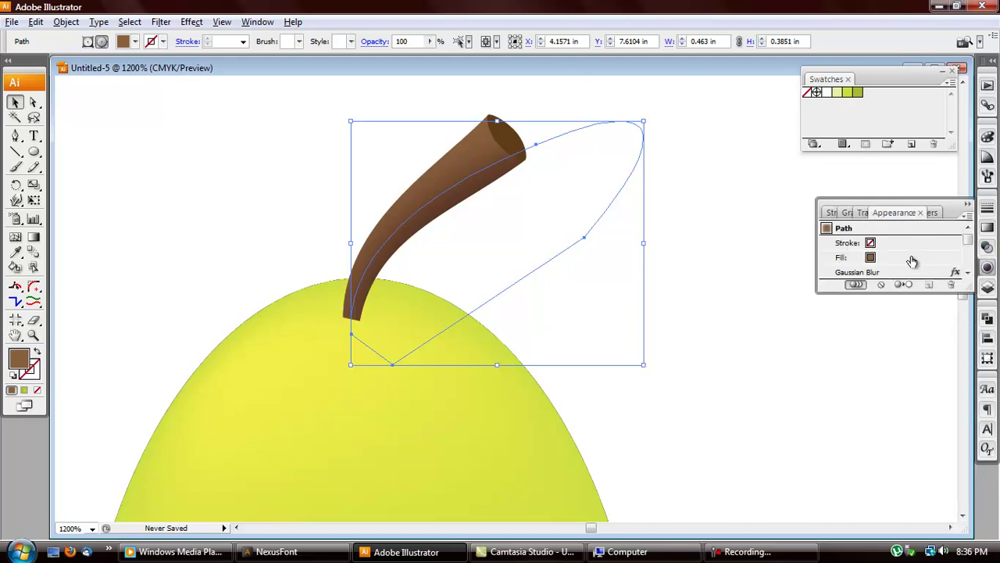
- Edit the shape's Gaussian Blur, trying radii of 20 and 10 pixels, set the radius to 3 pixels and deselect
left_click(884, 275)
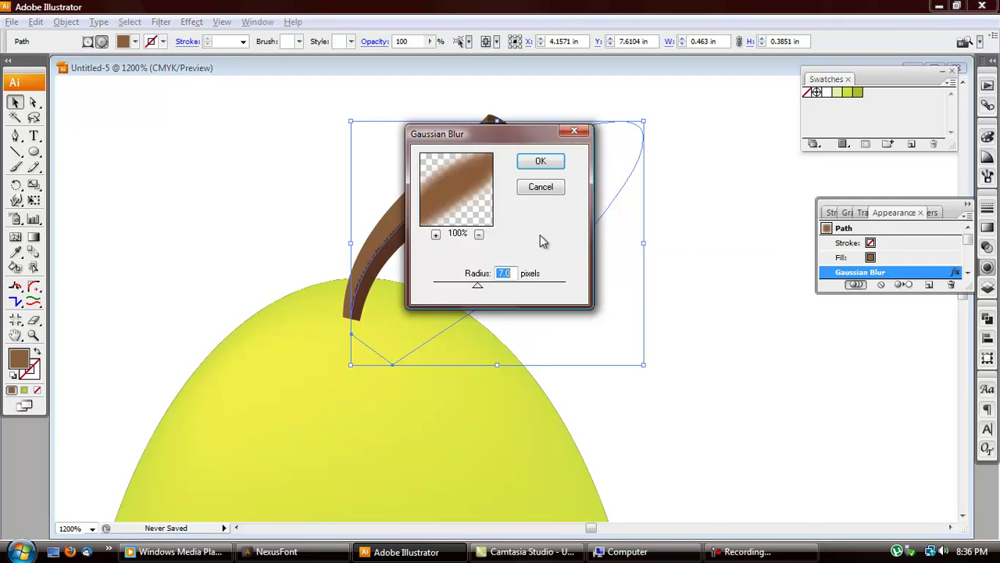
type("20")
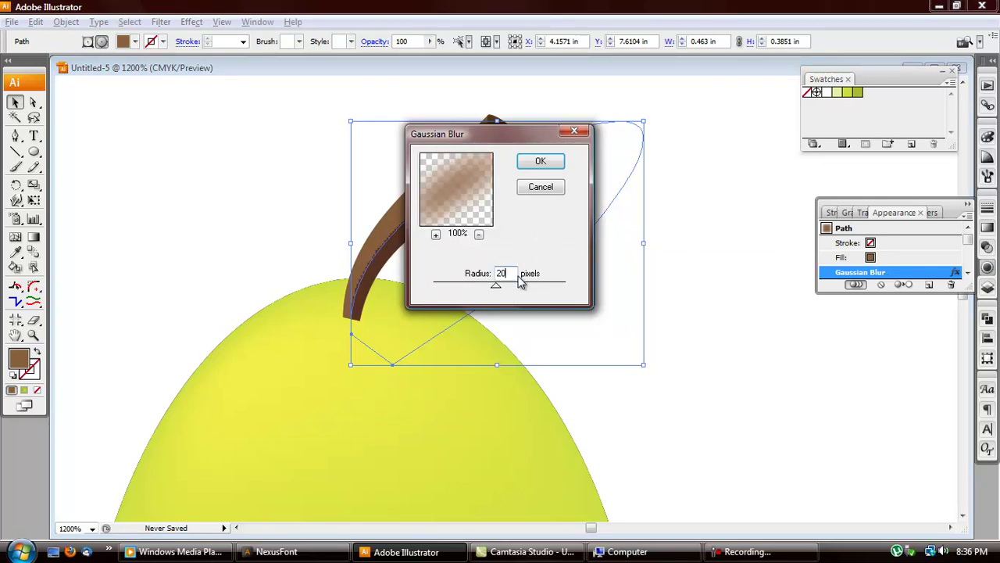
key("BackSpace")
key("BackSpace")
type("1")
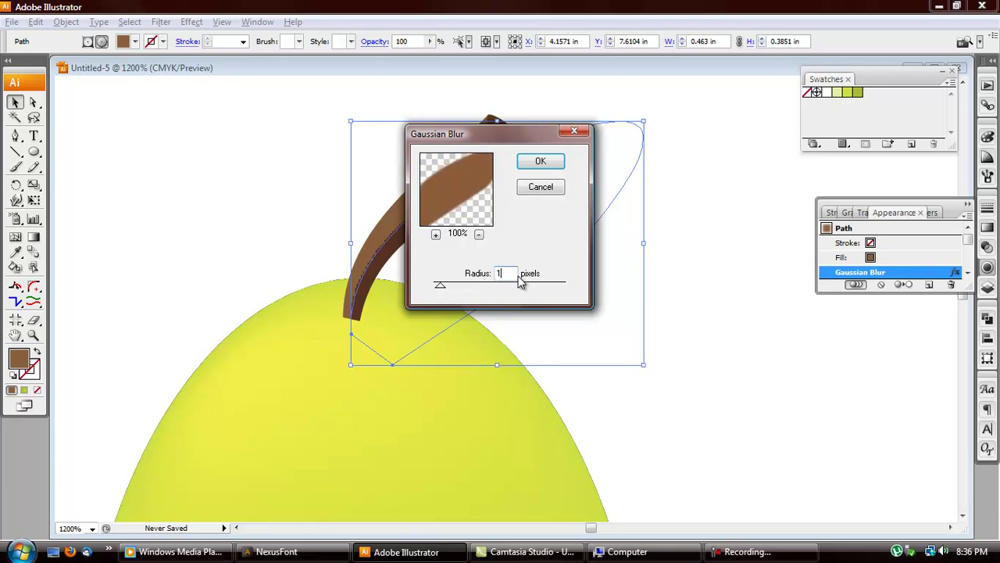
type("0")
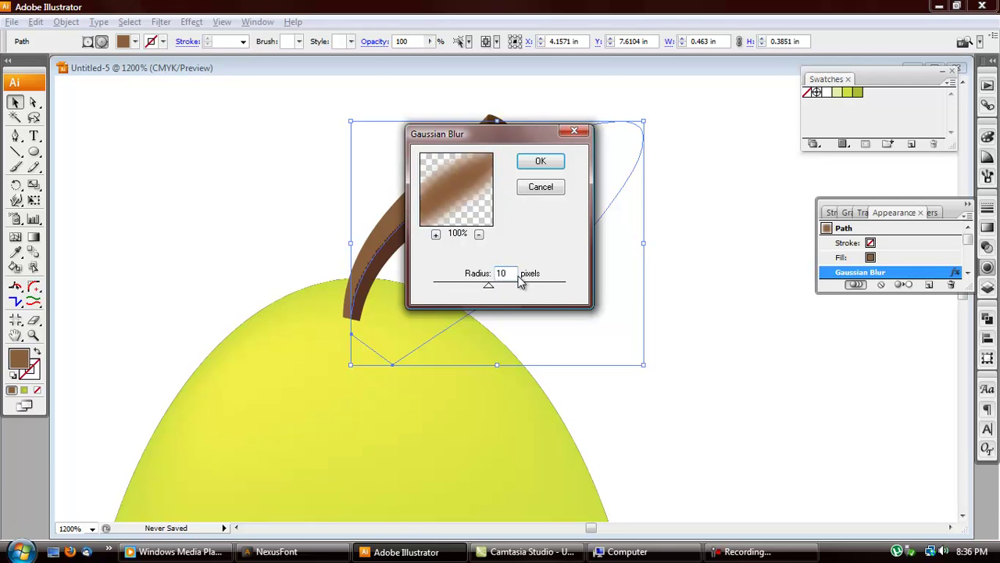
key("BackSpace")
key("BackSpace")
type("3")
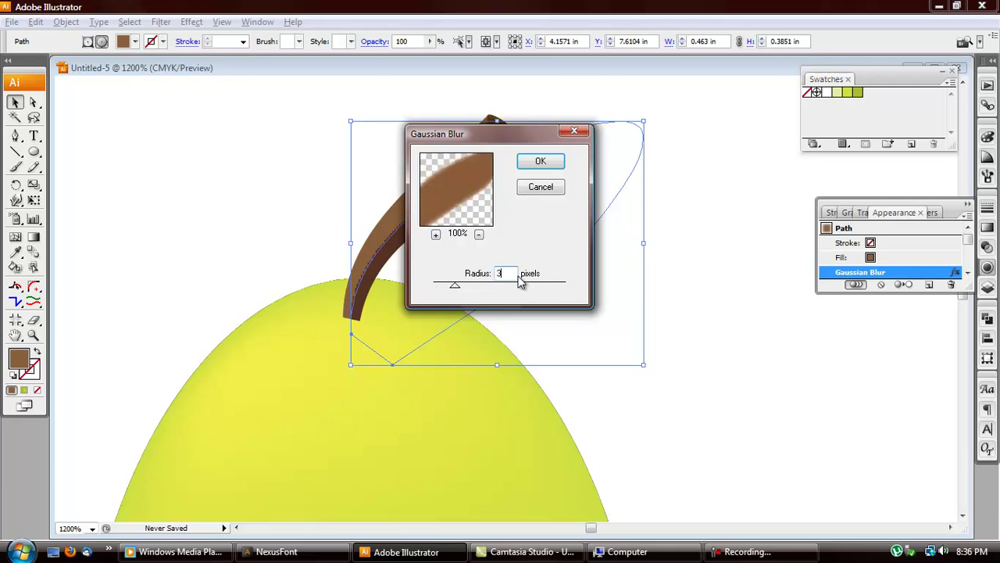
left_click(545, 162)
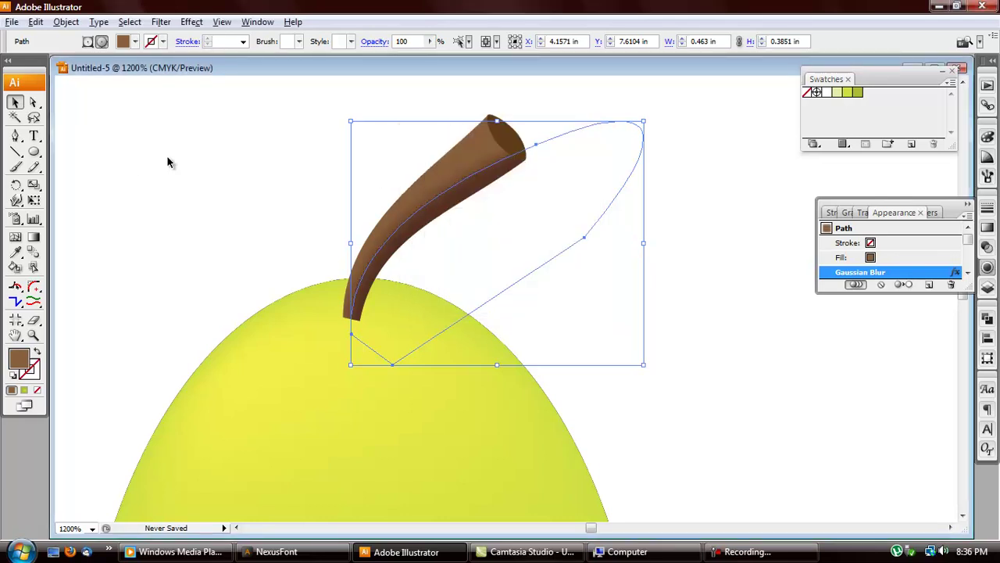
left_click(200, 174)
- Examine the stem shading up close and the finished pear as a whole
scroll(216, 165, "down", 2)
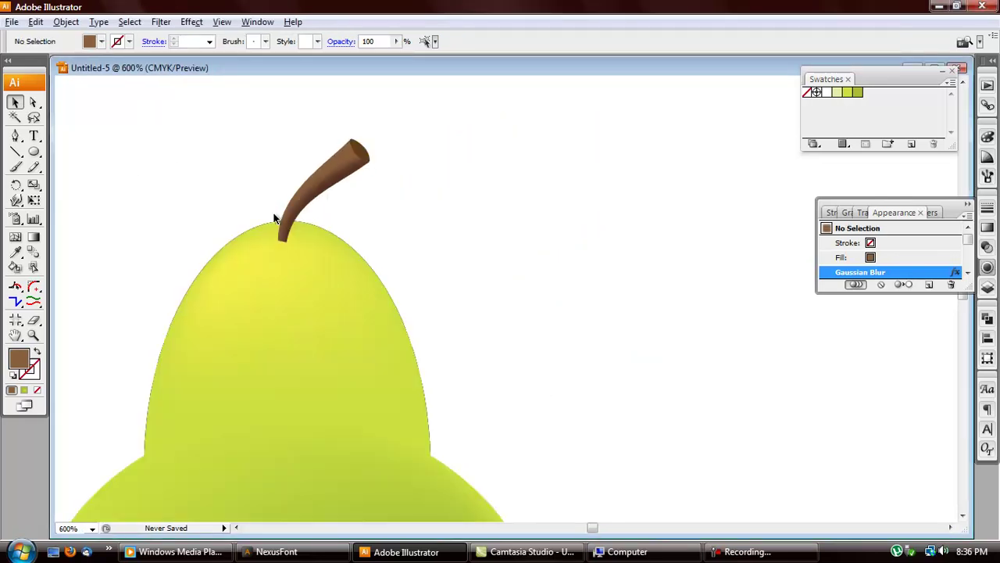
scroll(274, 219, "up", 2)
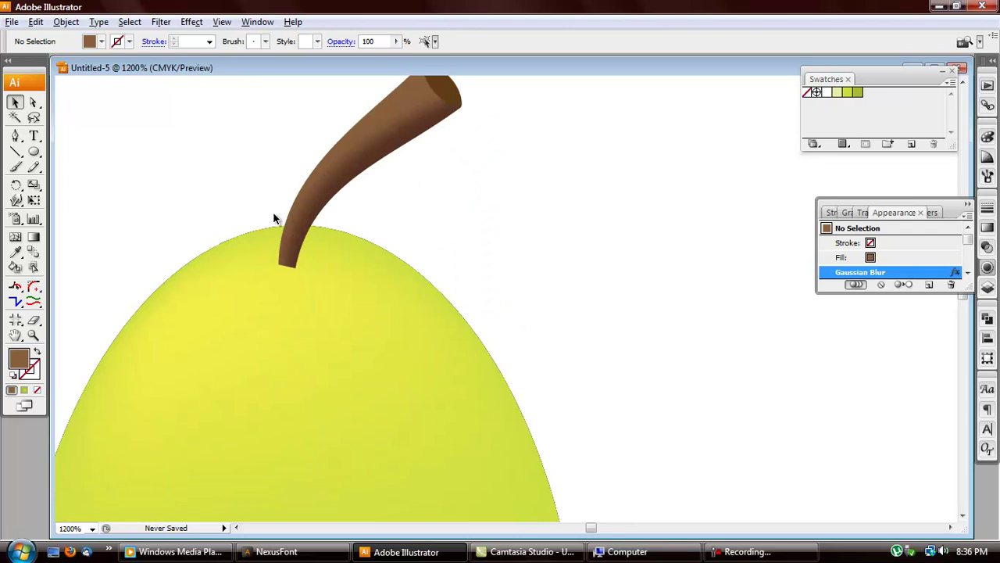
scroll(289, 242, "up", 3)
scroll(292, 288, "up", 1)
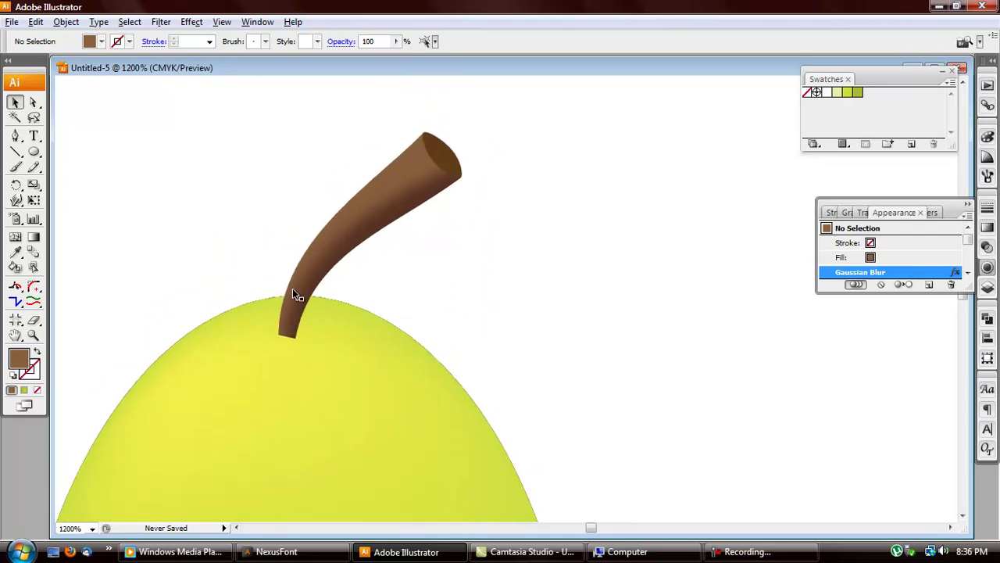
scroll(292, 288, "down", 5)
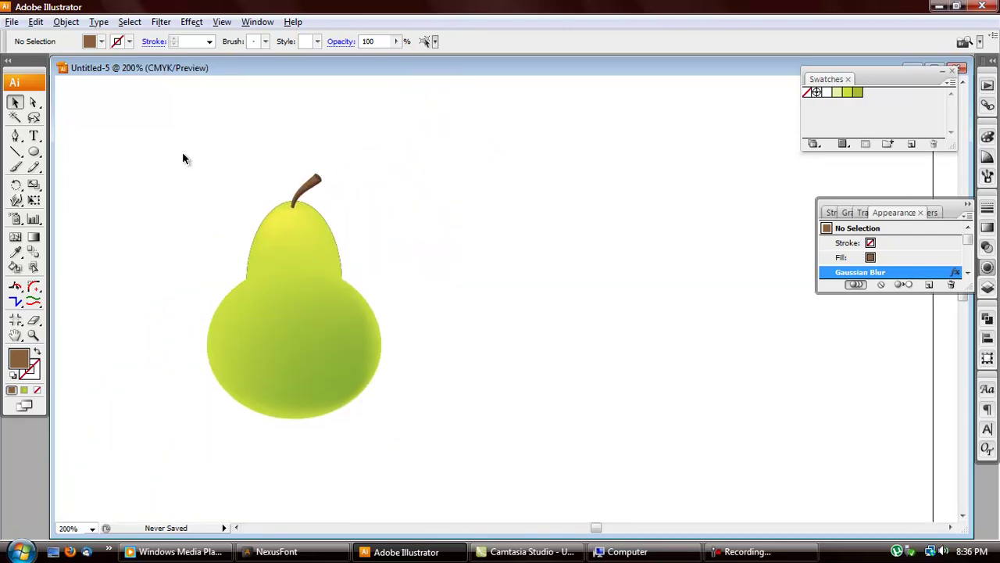
scroll(273, 399, "up", 1)
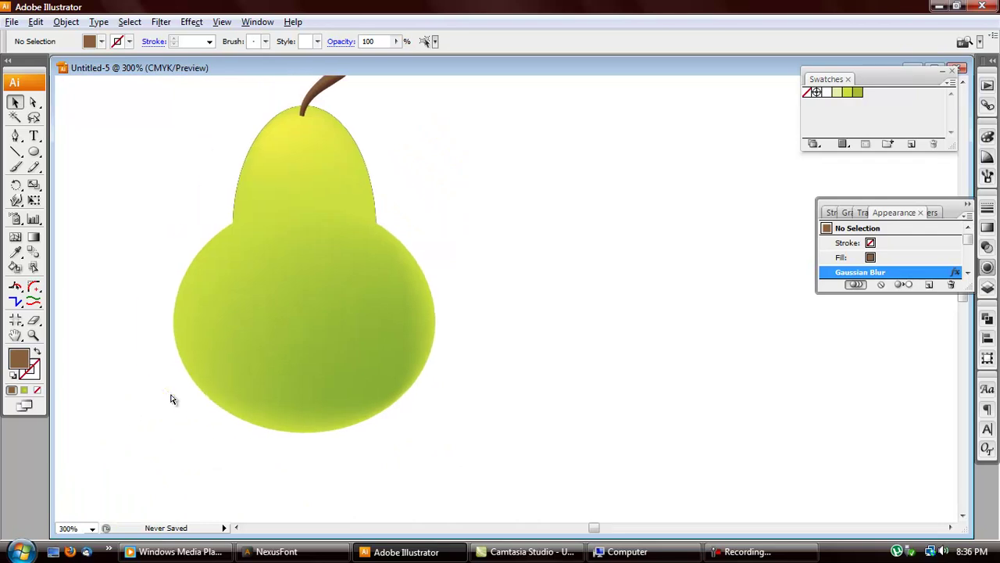
scroll(172, 399, "up", 3)
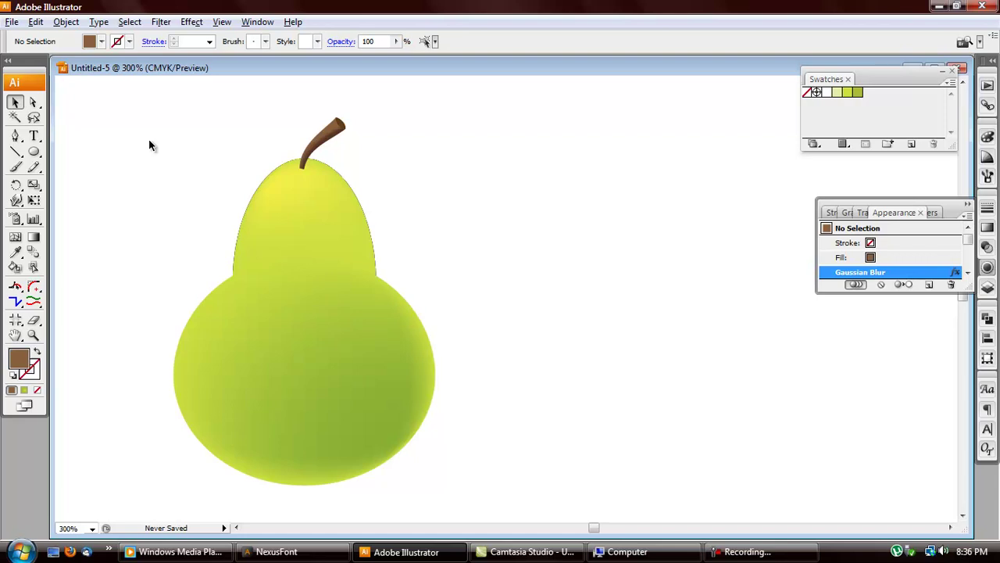
key("ctrl+minus")
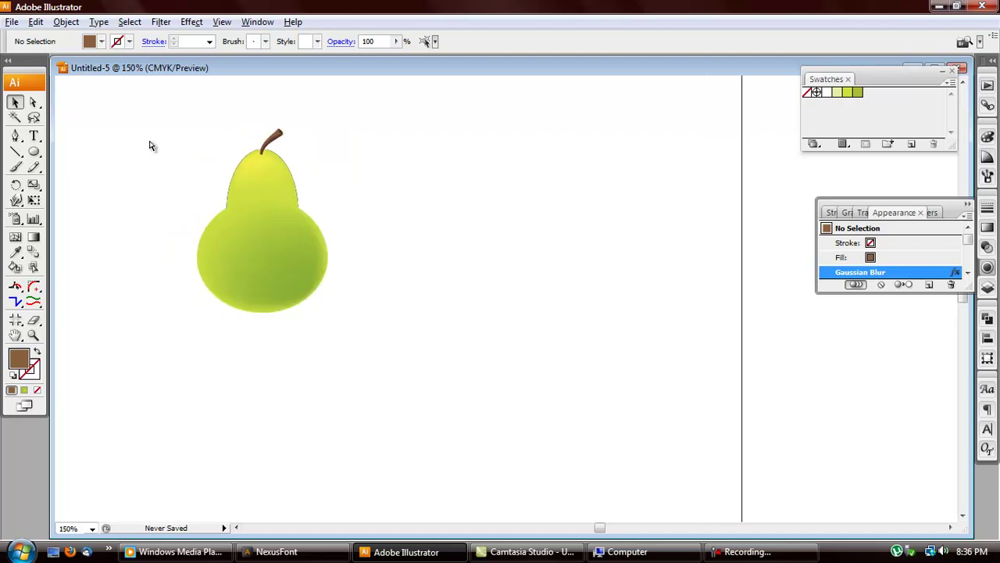
scroll(151, 145, "left", 2)
scroll(151, 145, "up", 4)
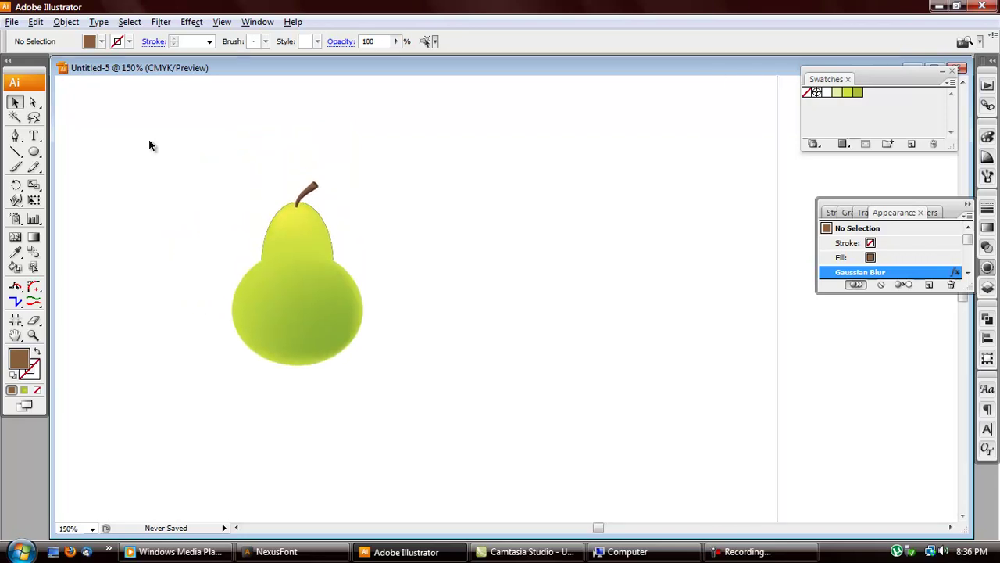